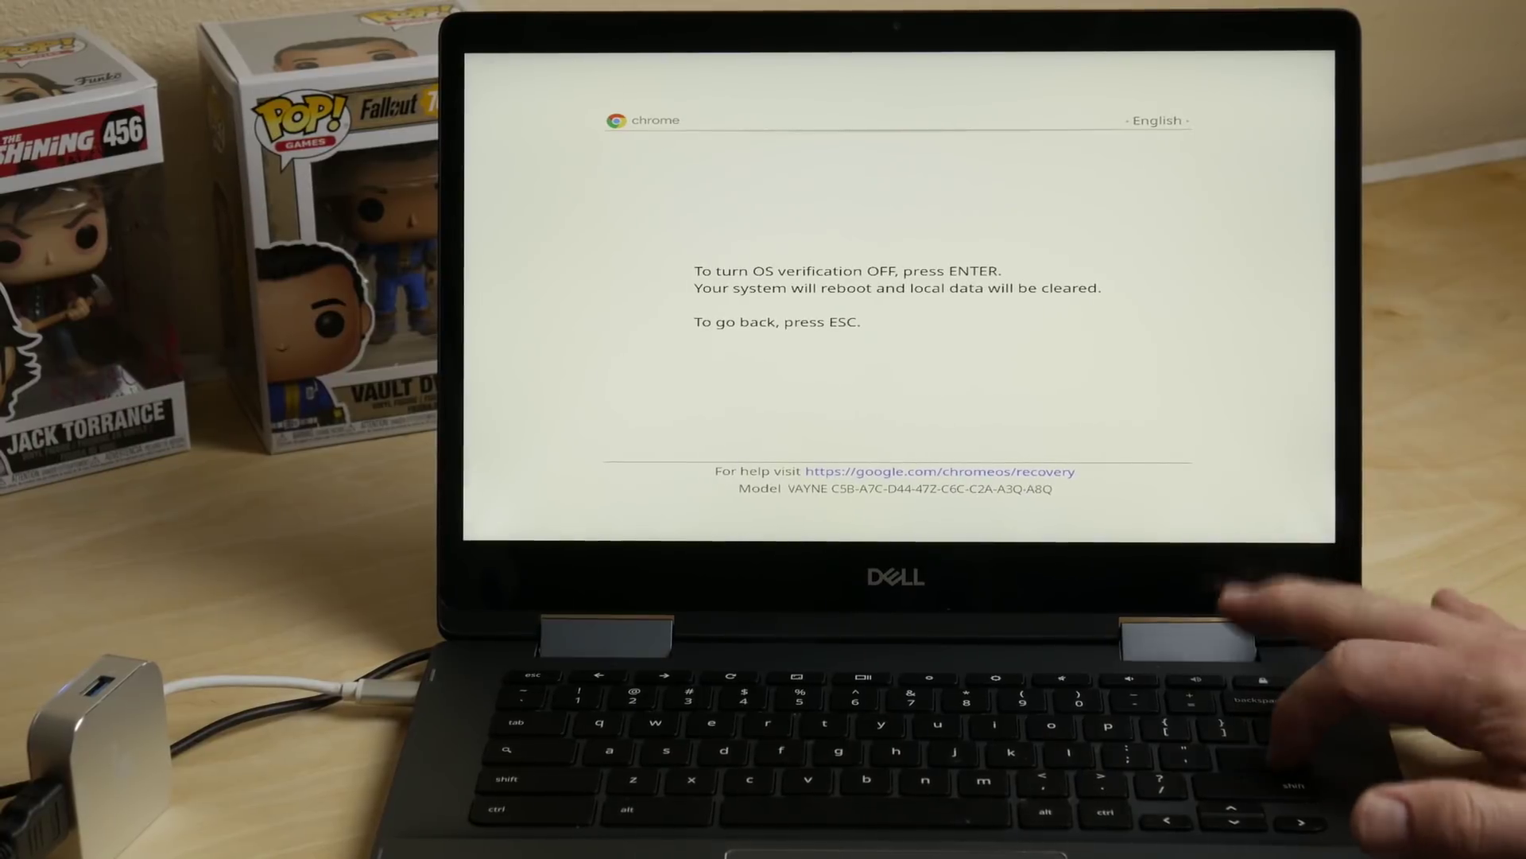
Confirm turning OS verification off so the Chromebook reboots into developer mode
key("Return")
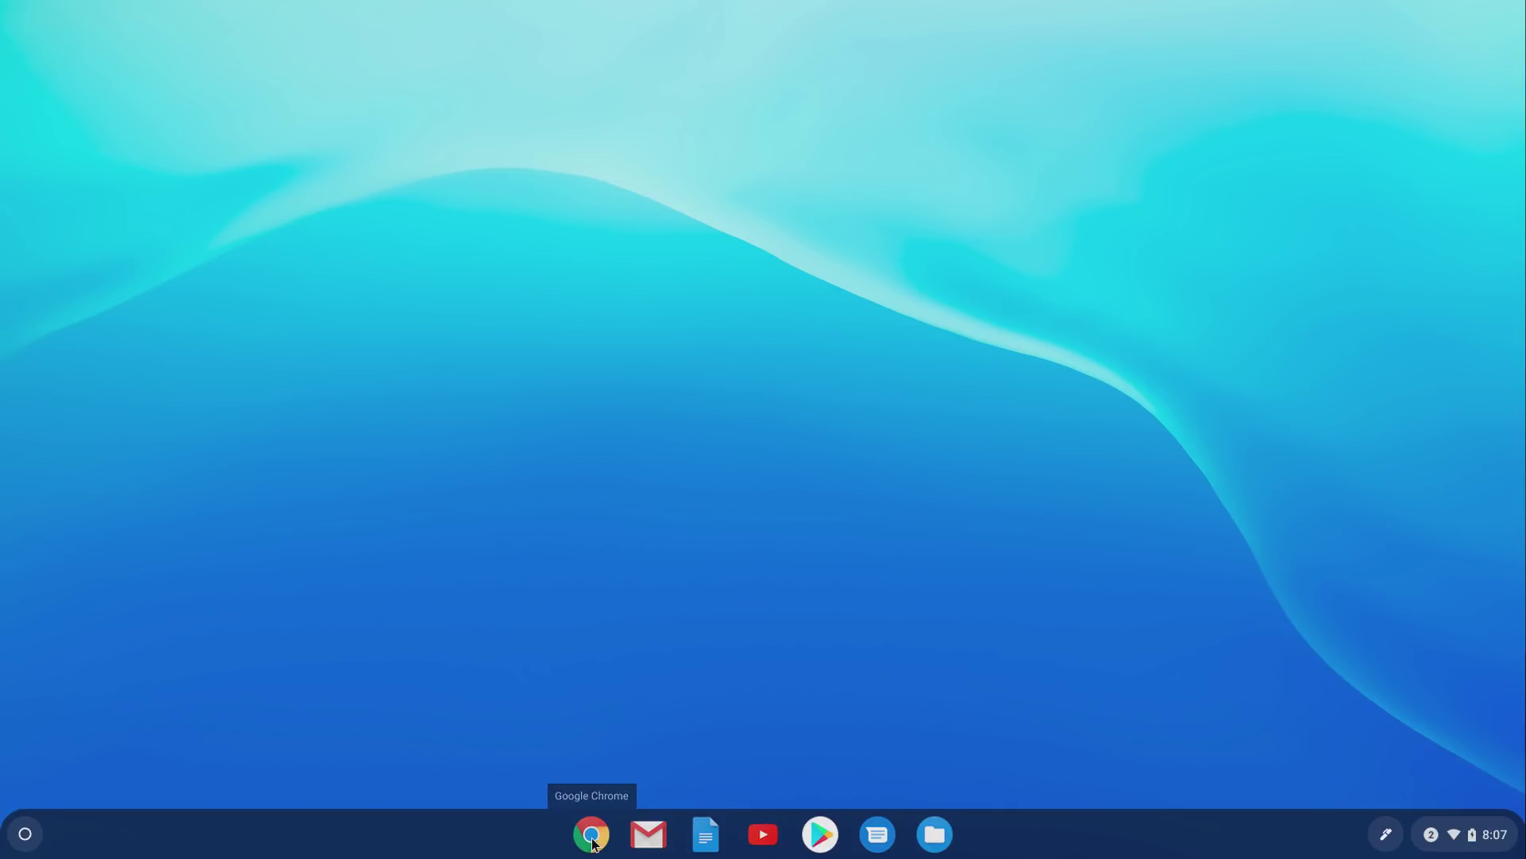
Search Google for 'crouton' and download the installer from its GitHub repository page
left_click(591, 836)
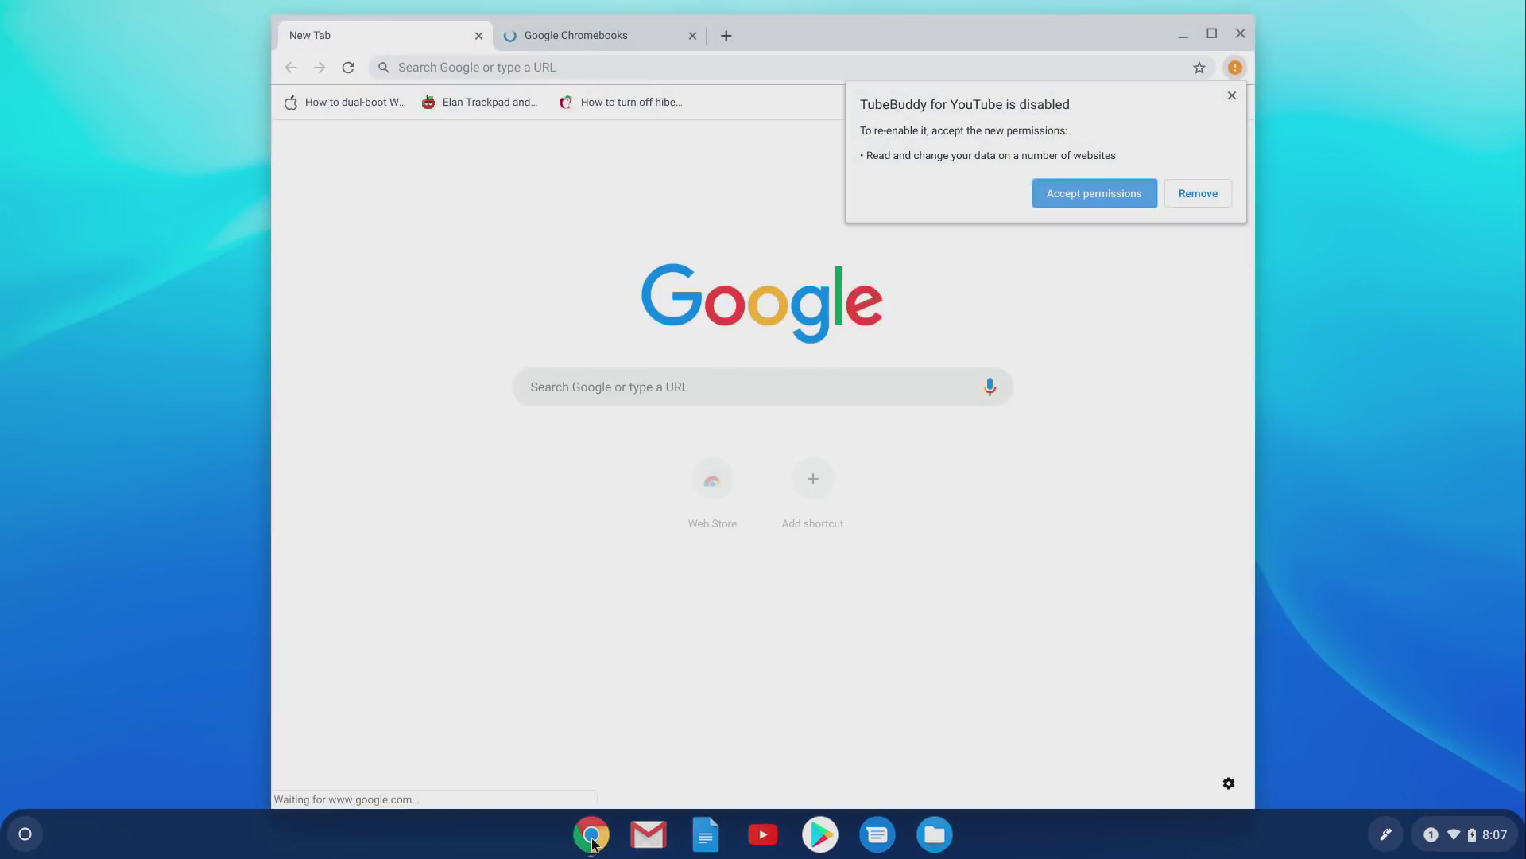
left_click(666, 59)
type("cou")
key("BackSpace")
key("BackSpace")
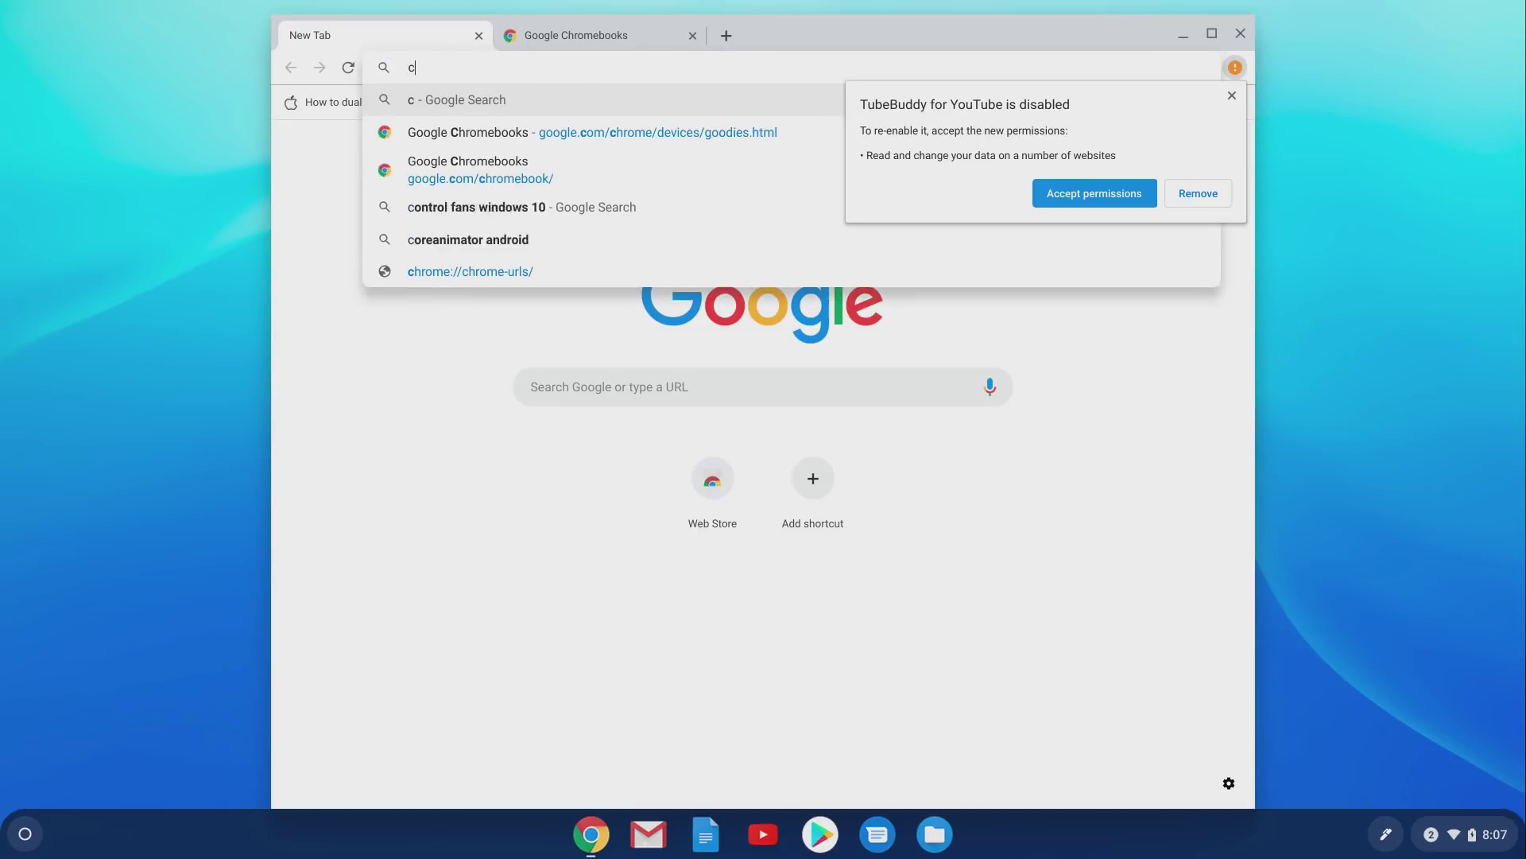
type("routon")
key("Return")
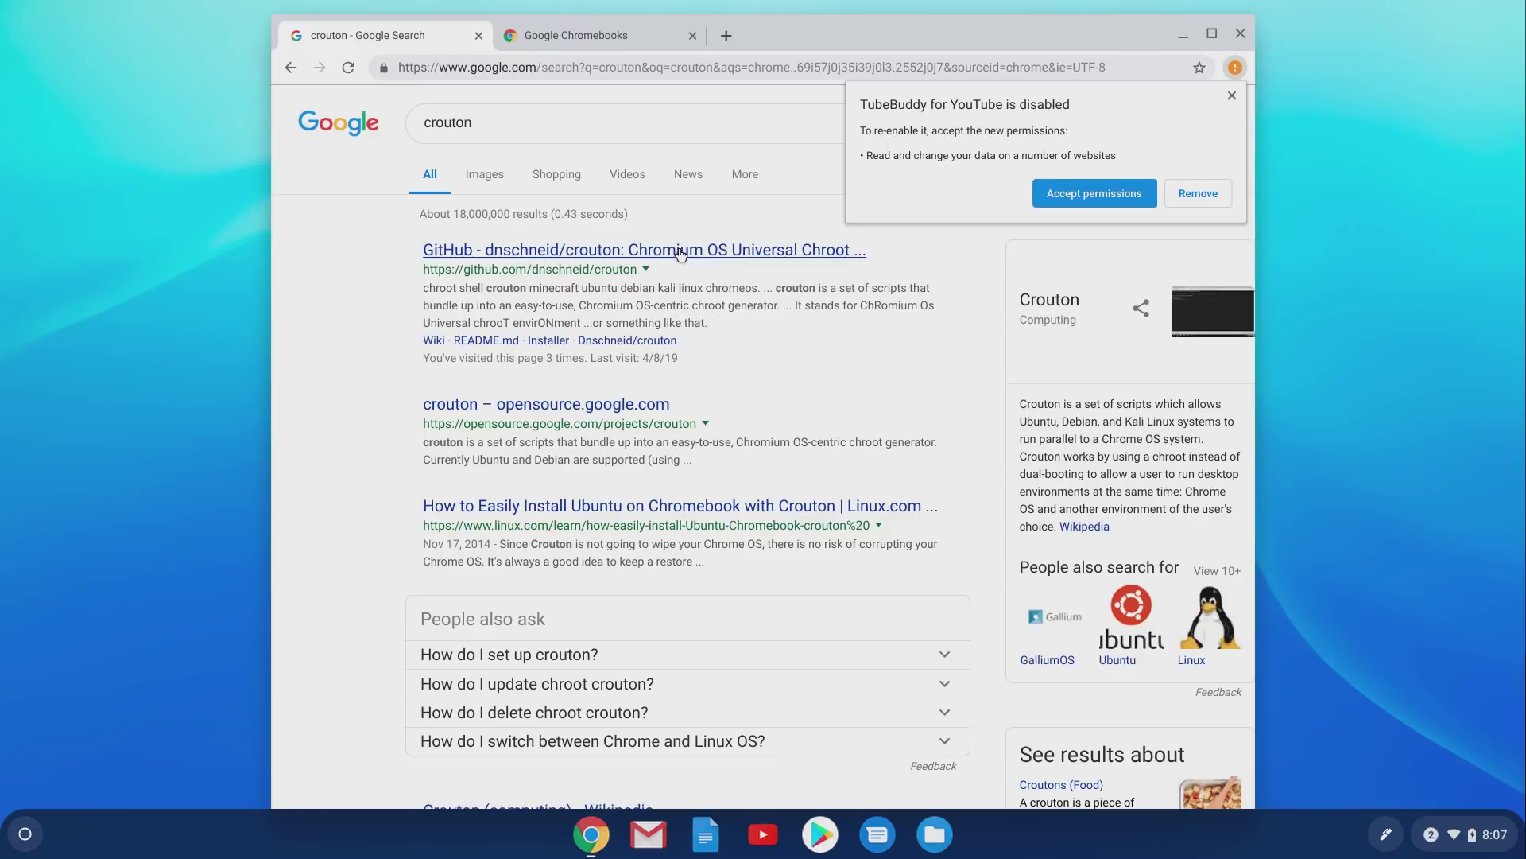
left_click(679, 252)
left_click(1232, 95)
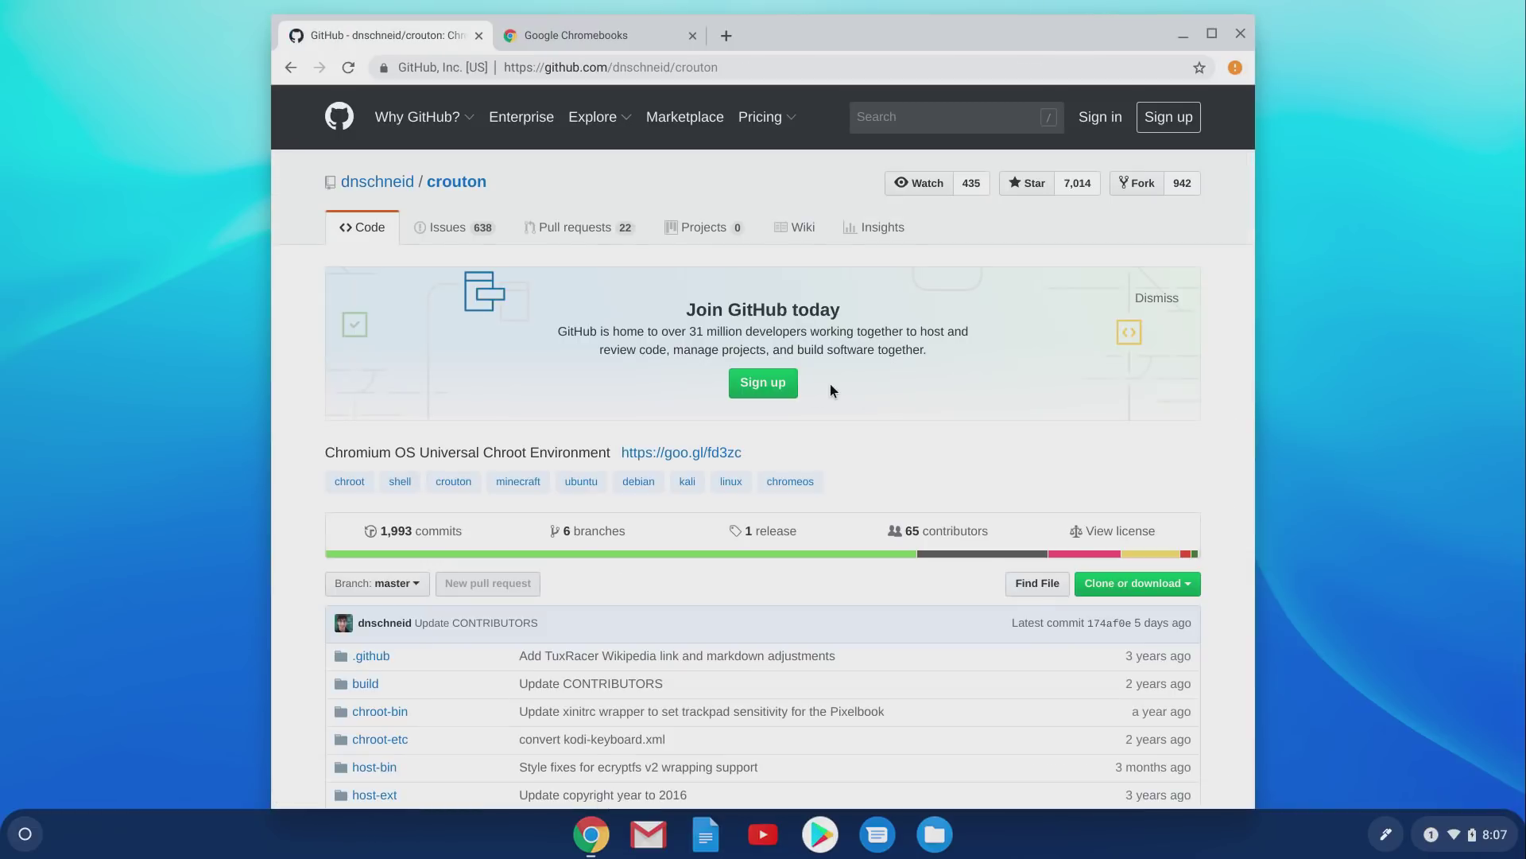
left_click(645, 458)
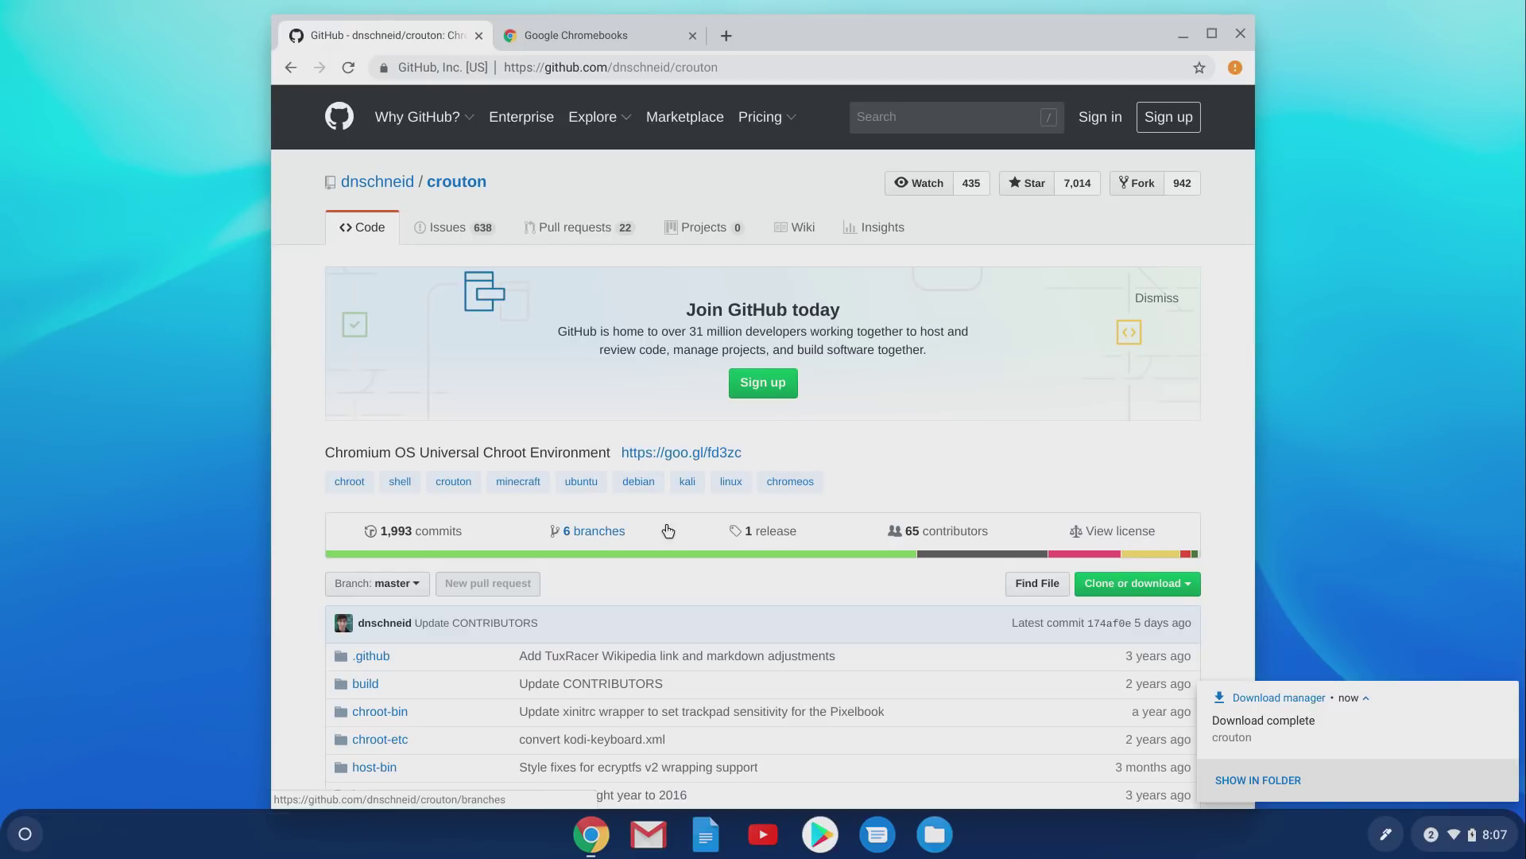
Scroll the README to the Examples section, snap Chrome to the left half, and launch crosh
scroll(660, 493, "down", 8)
scroll(668, 530, "down", 20)
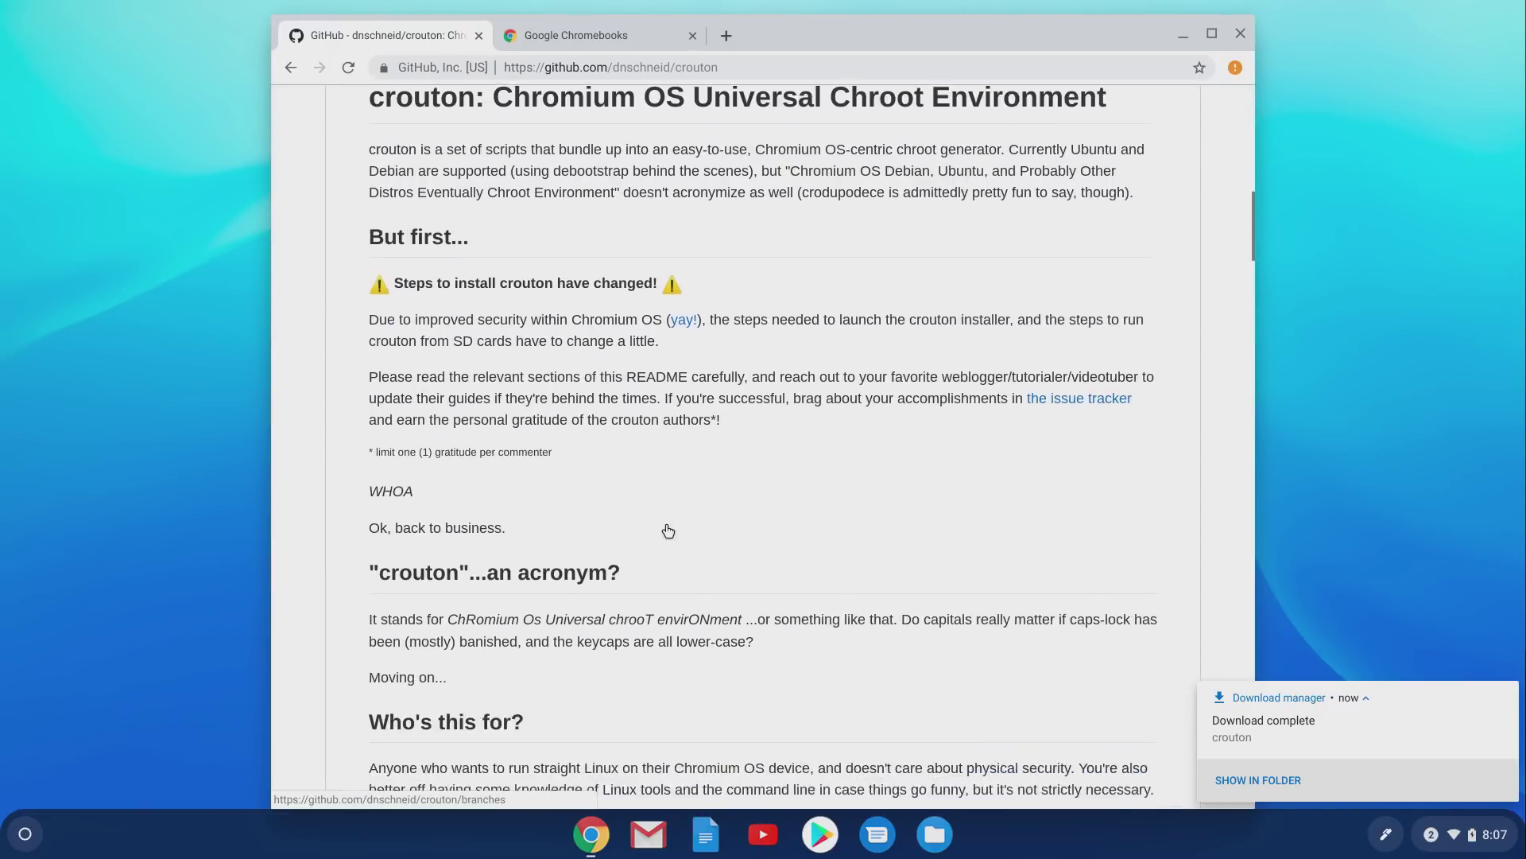
scroll(667, 530, "down", 12)
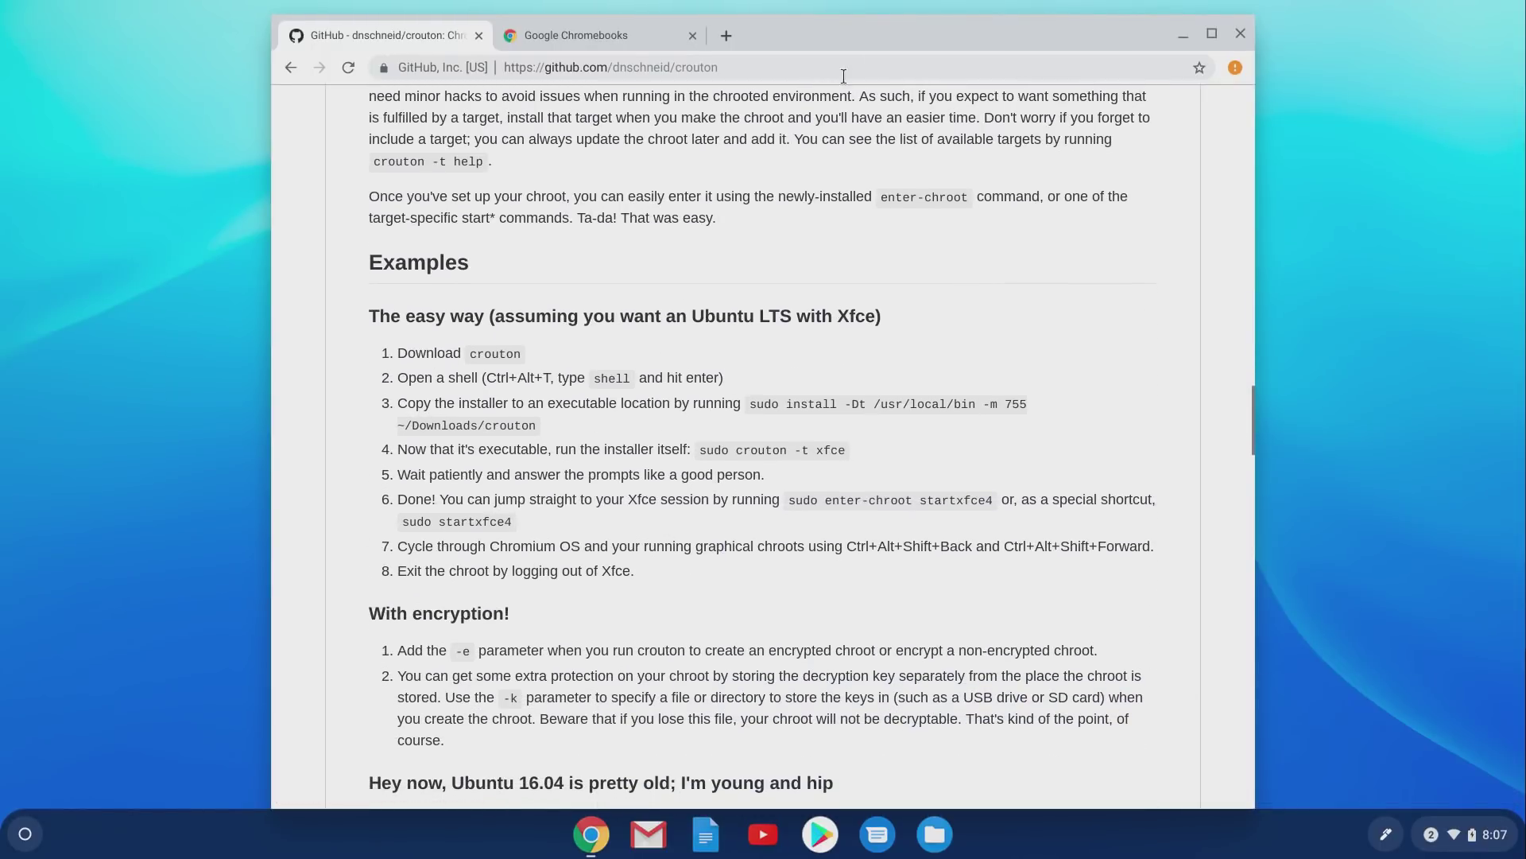
left_click_drag(876, 41, 2, 59)
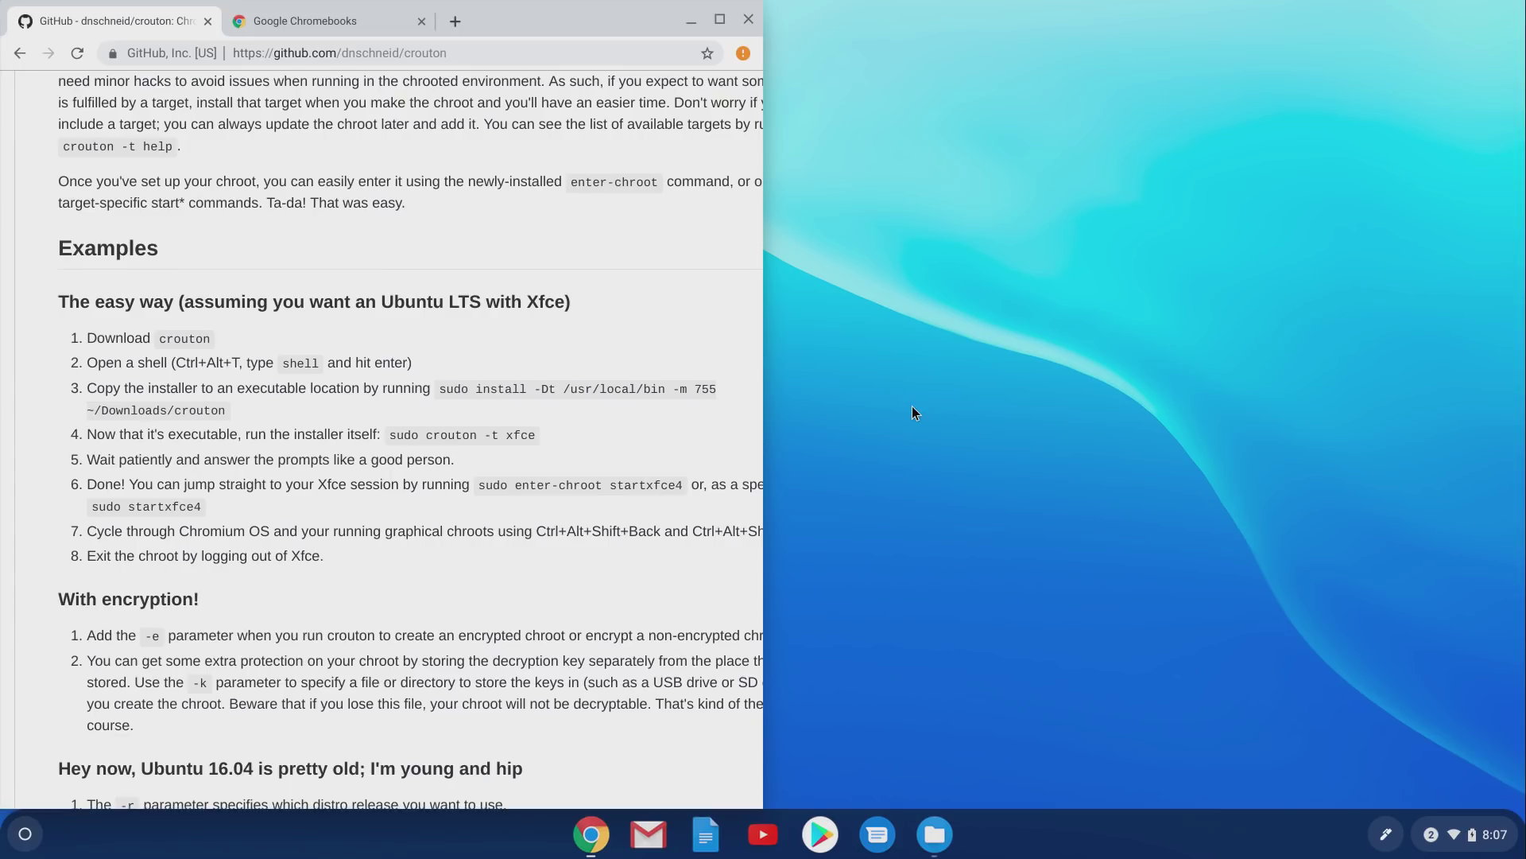
key("ctrl+alt+t")
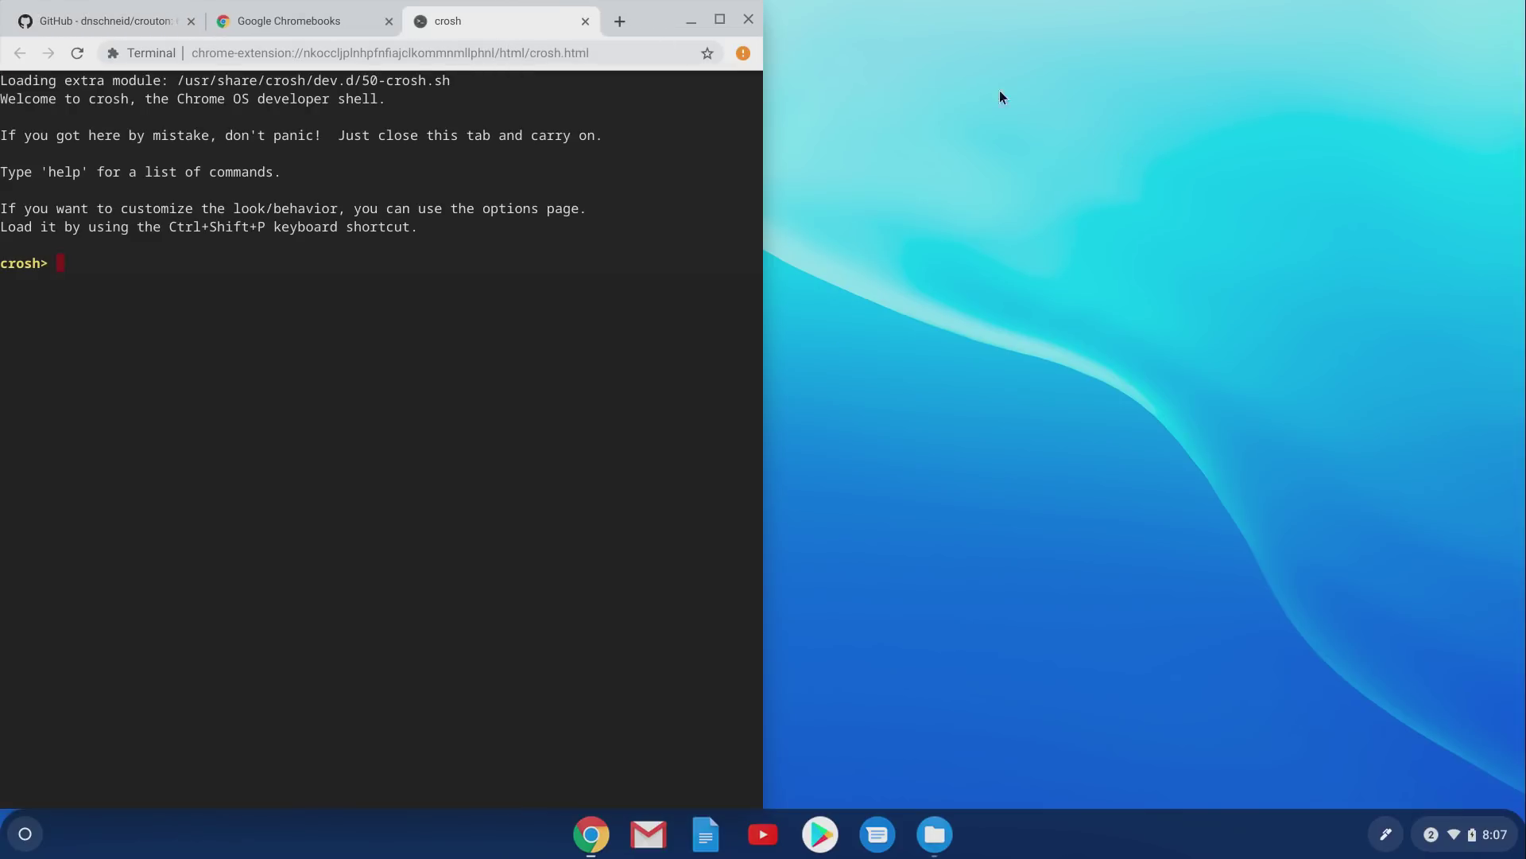
Snap crosh to the right half beside the README and enter the developer 'shell'
left_click_drag(483, 23, 1524, 79)
left_click(111, 22)
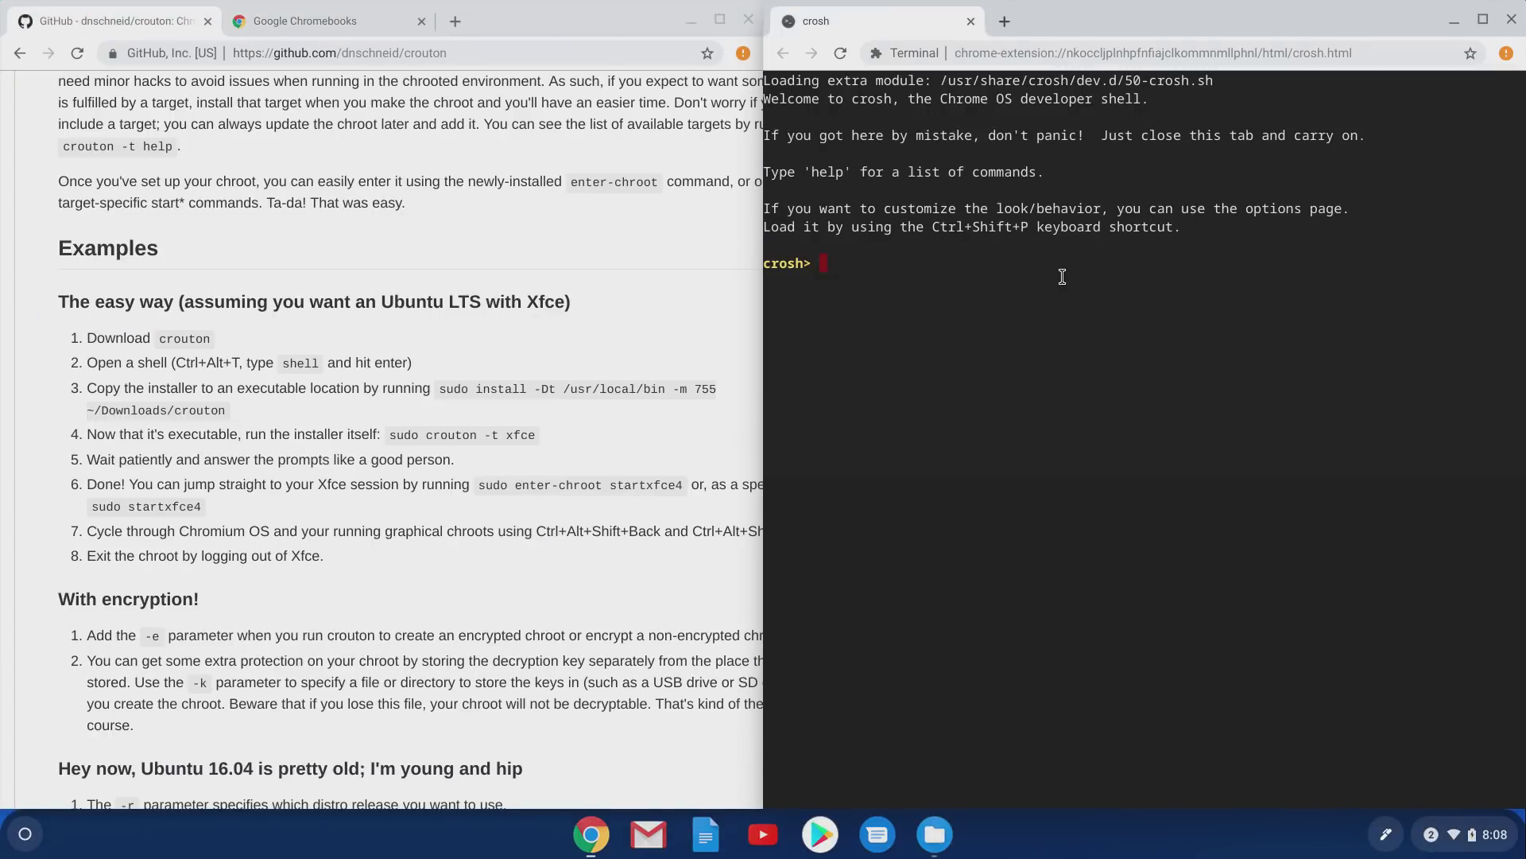
type("shell")
key("Return")
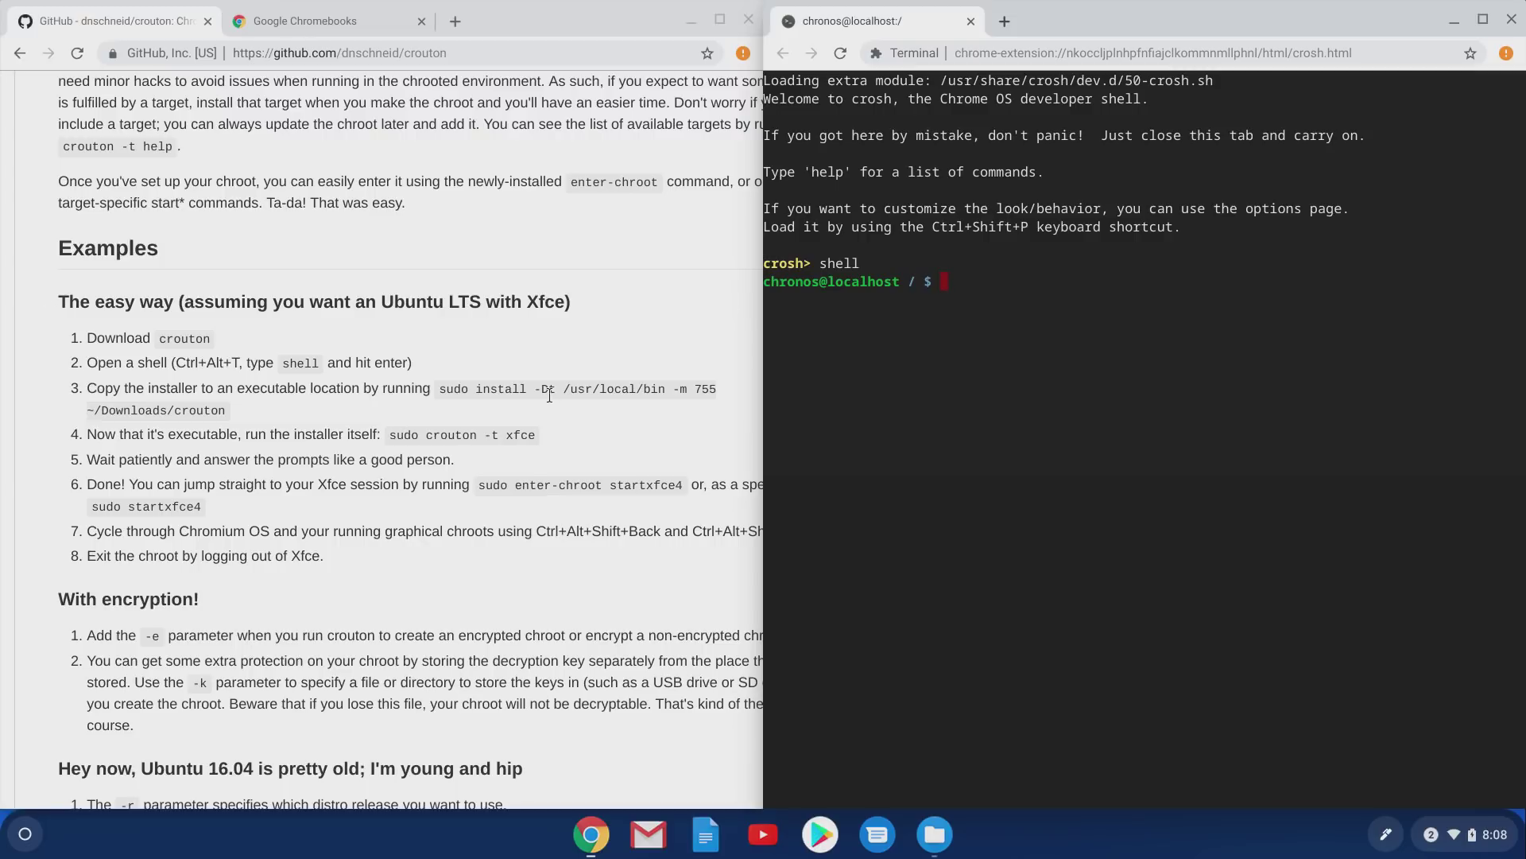
Copy the README's sudo install command into the shell and run it to install crouton
left_click_drag(441, 388, 479, 420)
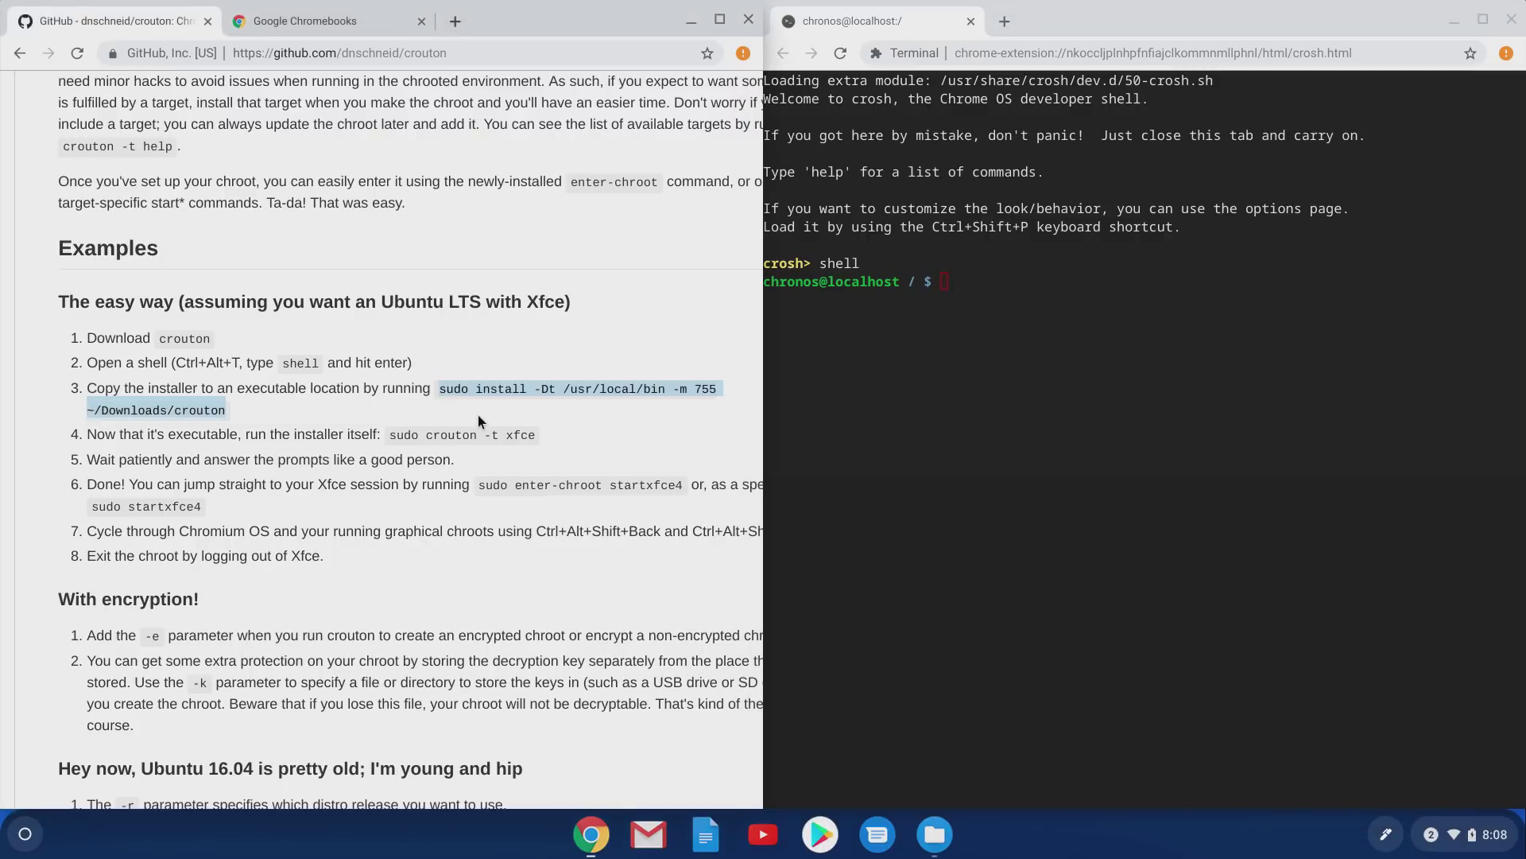
right_click(900, 345)
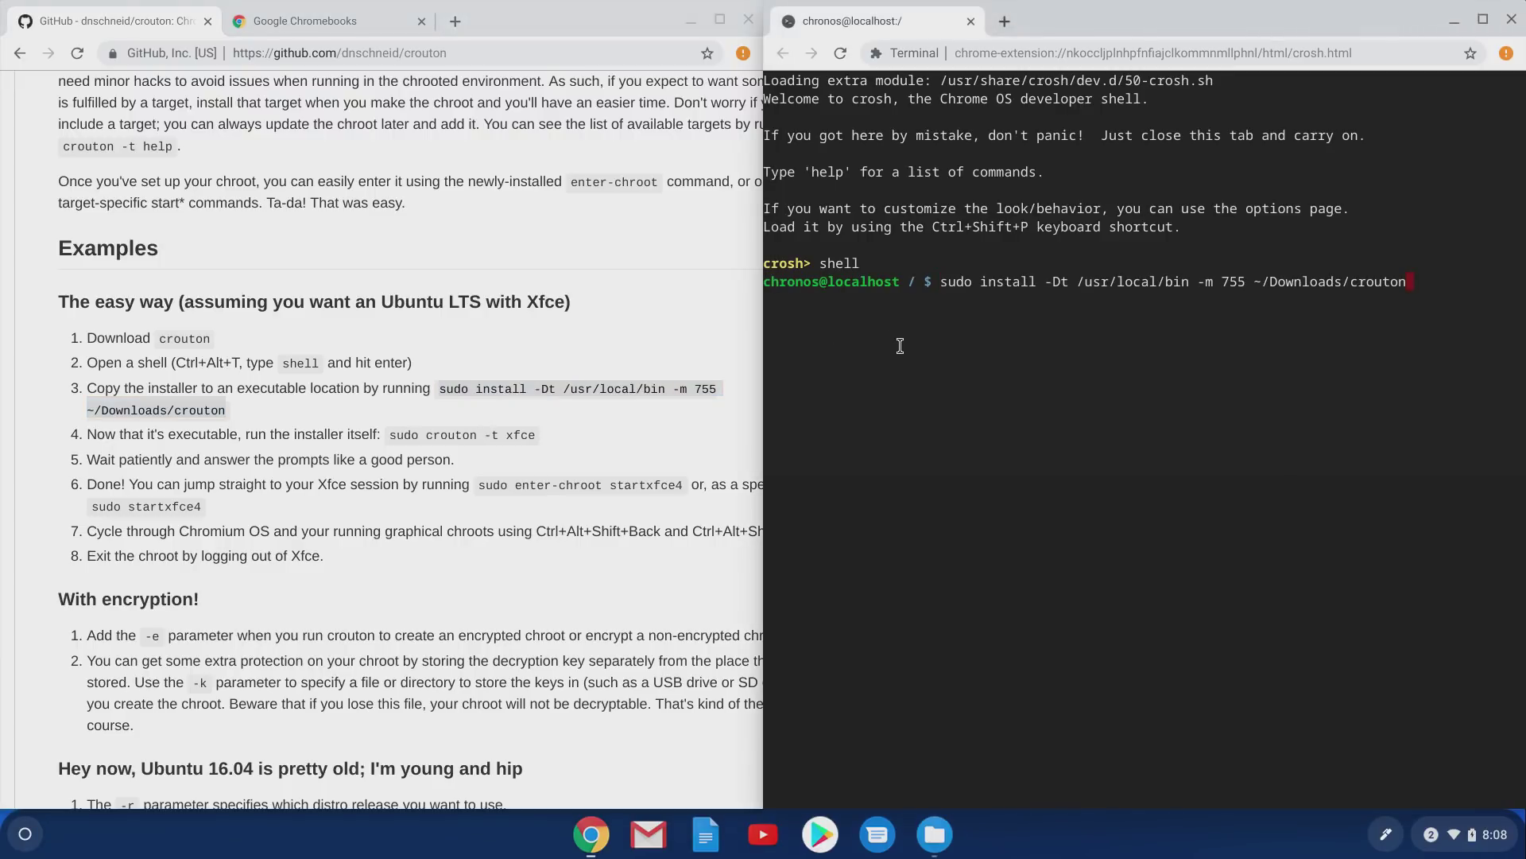
key("Return")
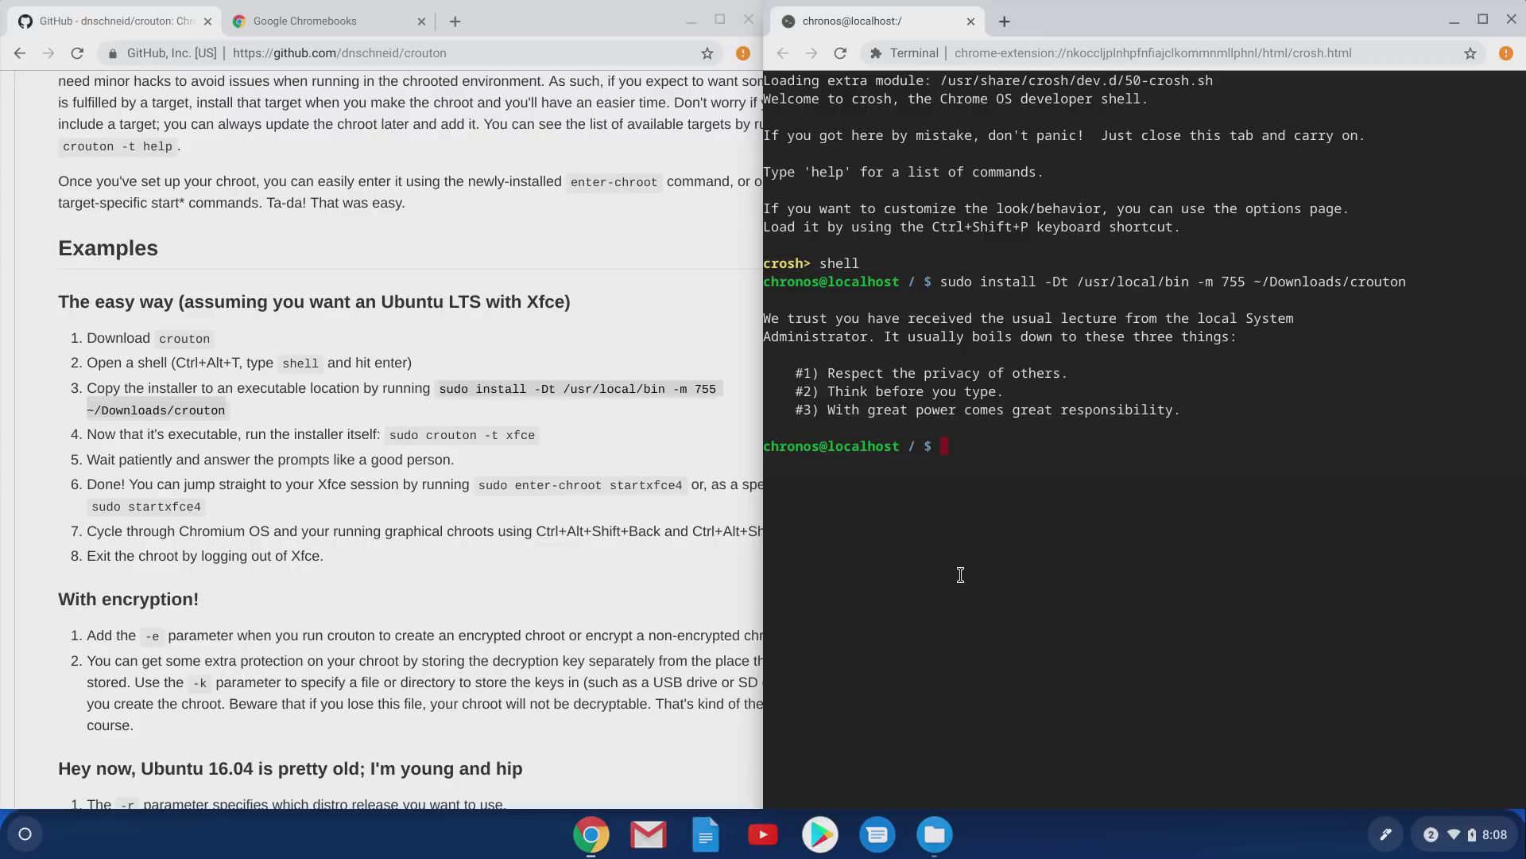
type("sudo ")
type("crouton")
type(" -t")
List targets with 'sudo crouton -t help', then start installing with 'sudo crouton -t xfce'
type("help")
key("Return")
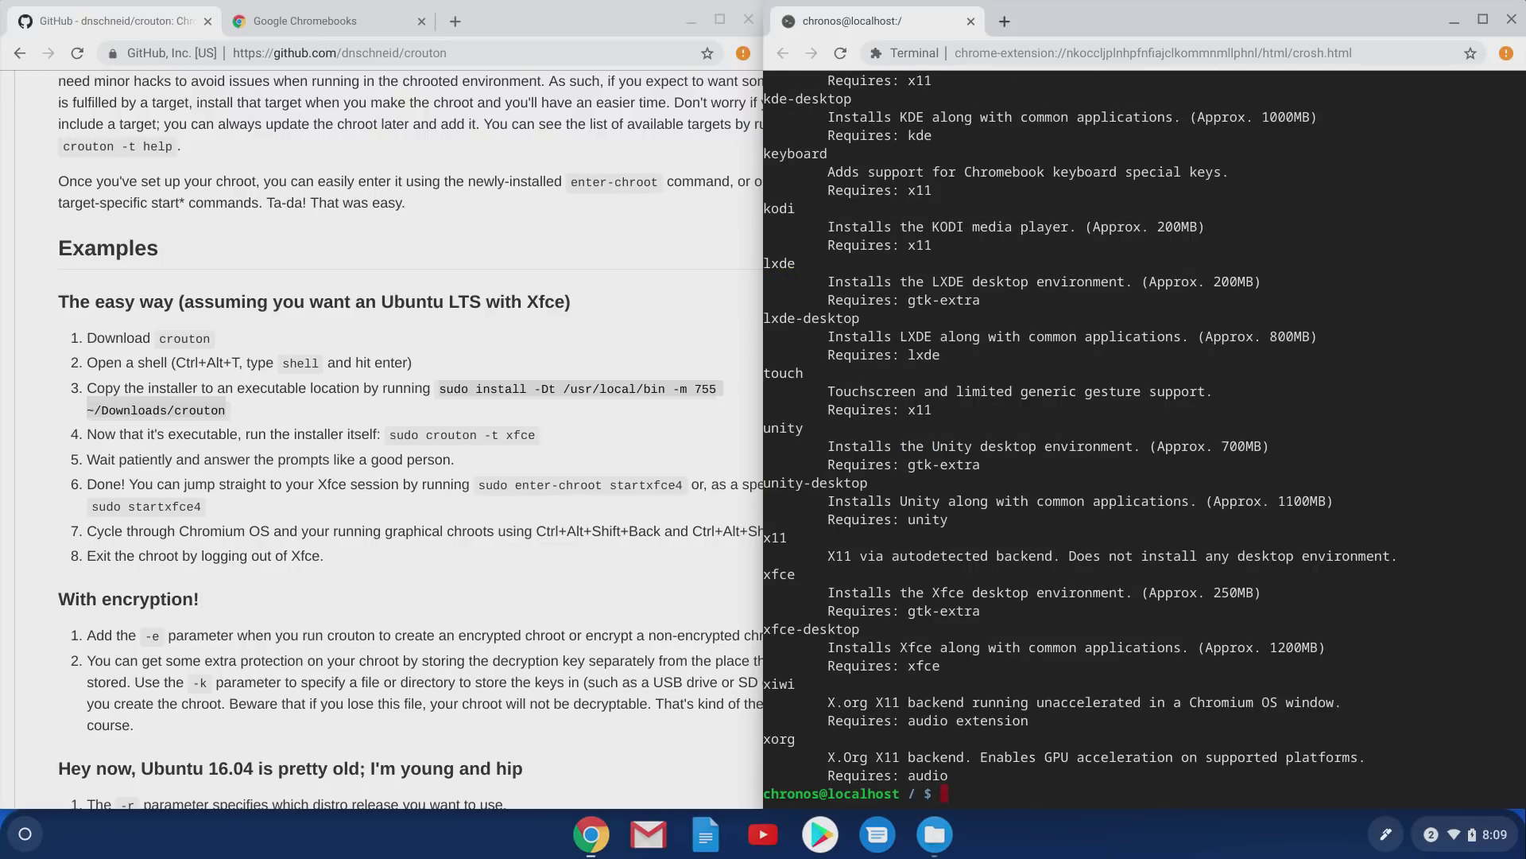
scroll(1285, 631, "up", 7)
scroll(1285, 631, "down", 7)
type("sudo crouton -t xfce")
key("Return")
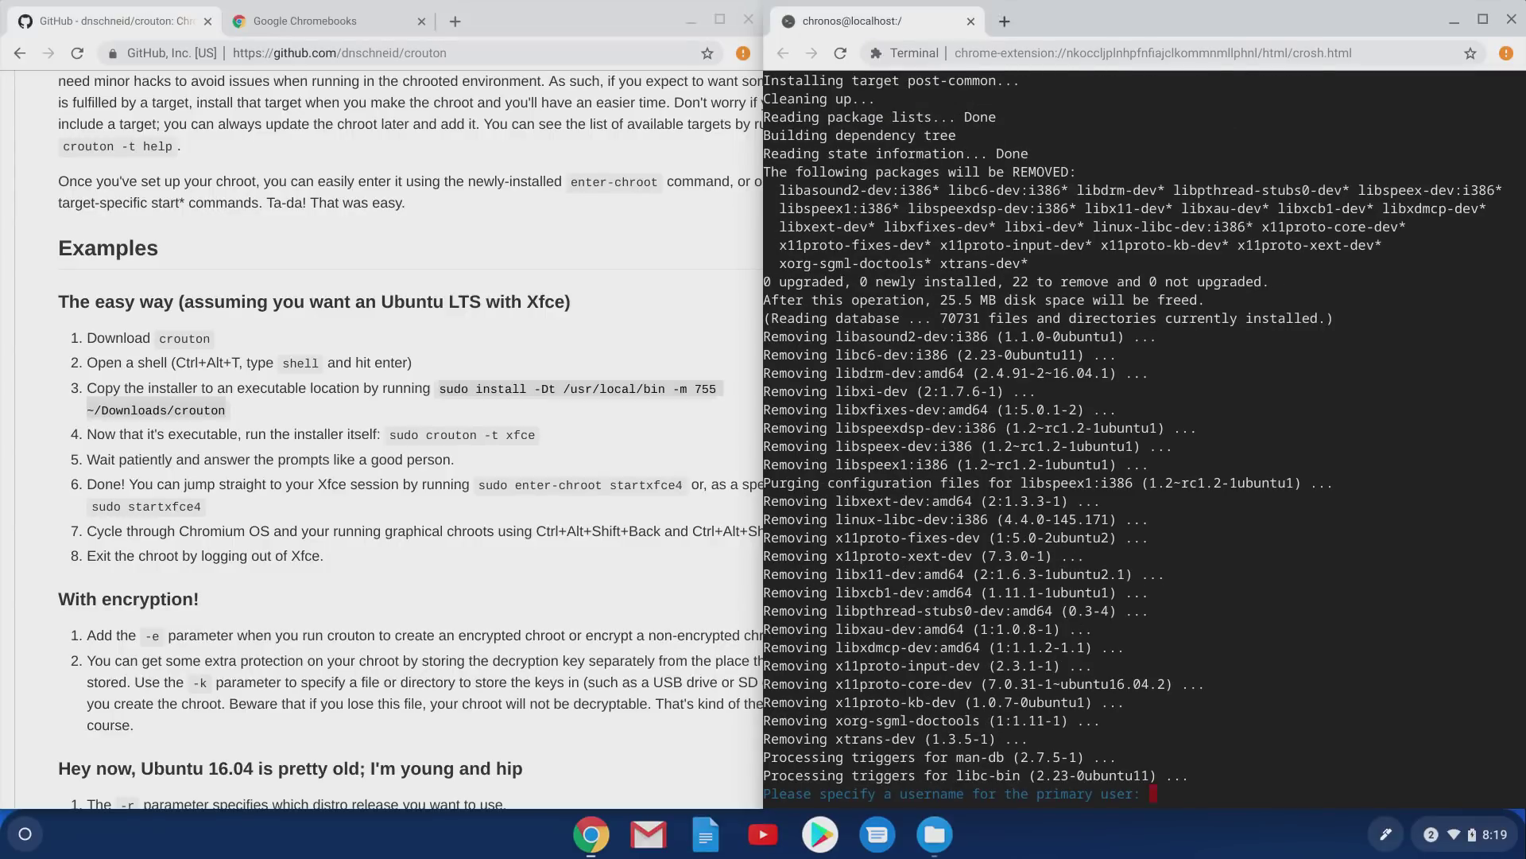
Enter the primary username and password twice, then launch Xfce with 'sudo startxfce4'
type("steve")
key("Return")
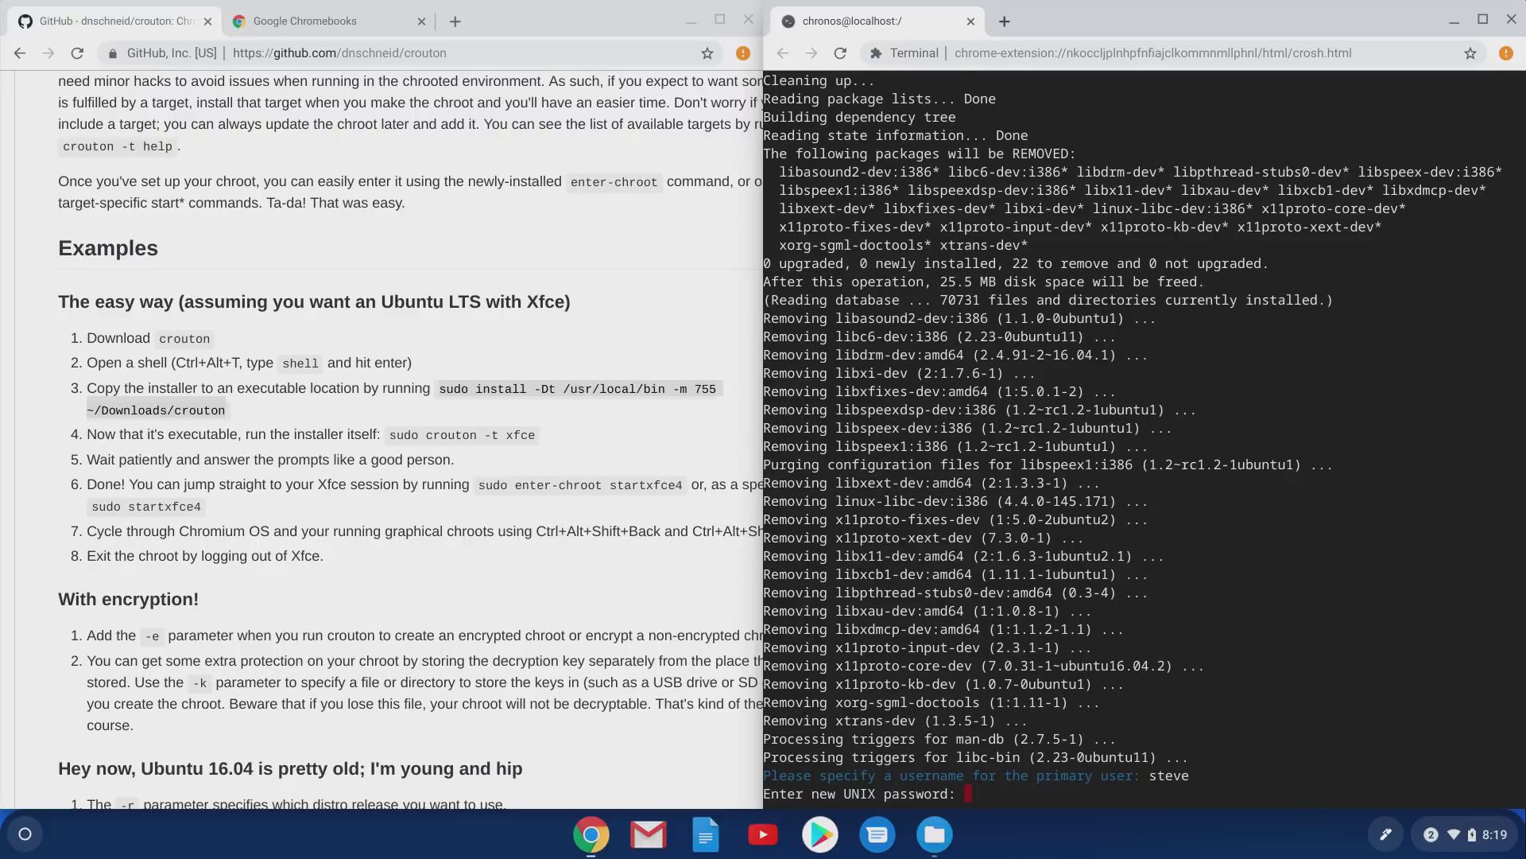
key("Return")
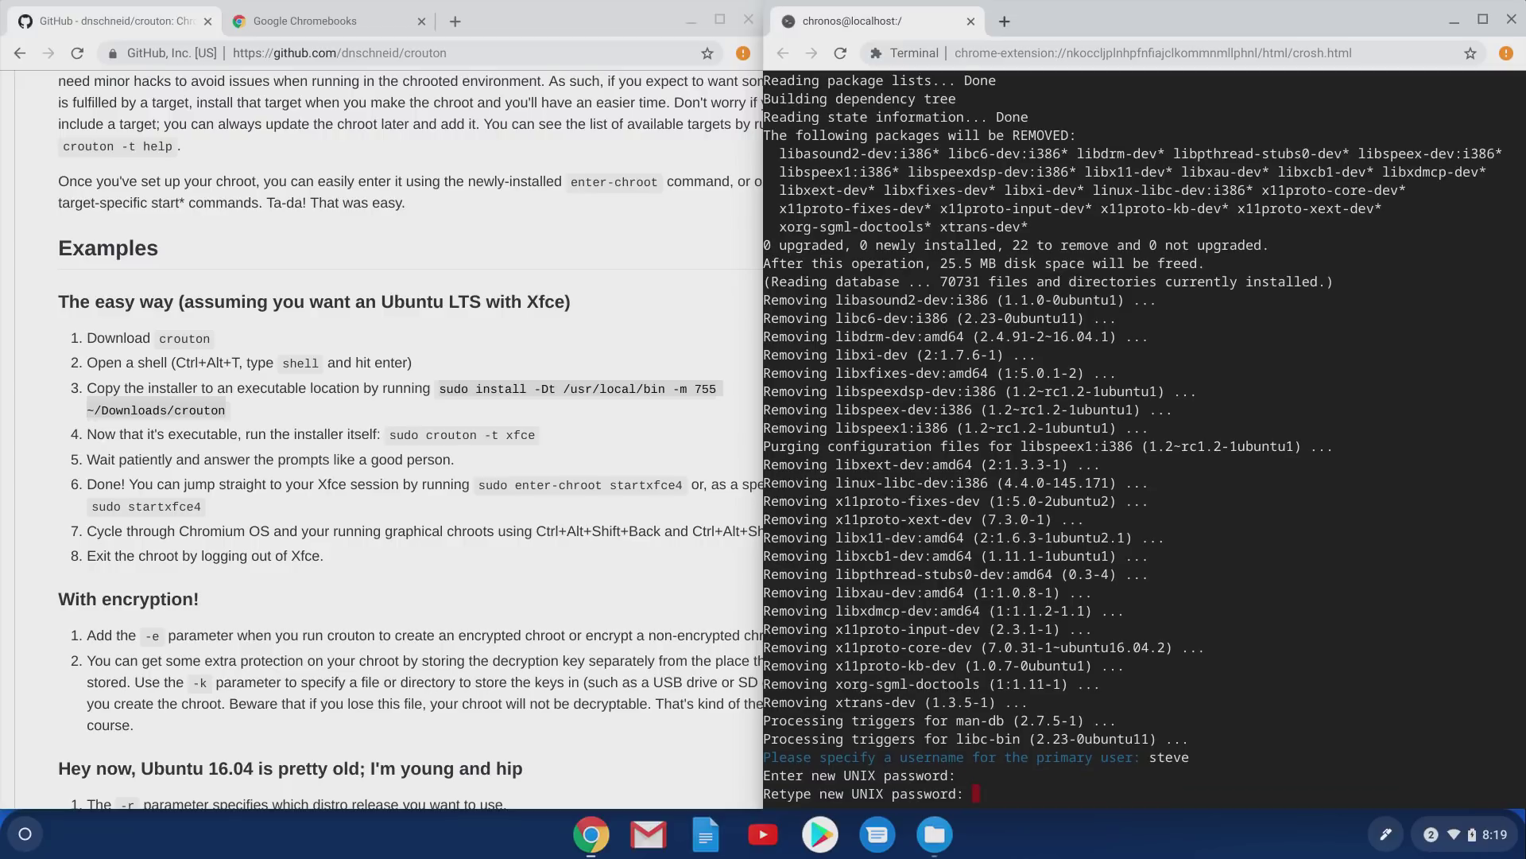
key("Return")
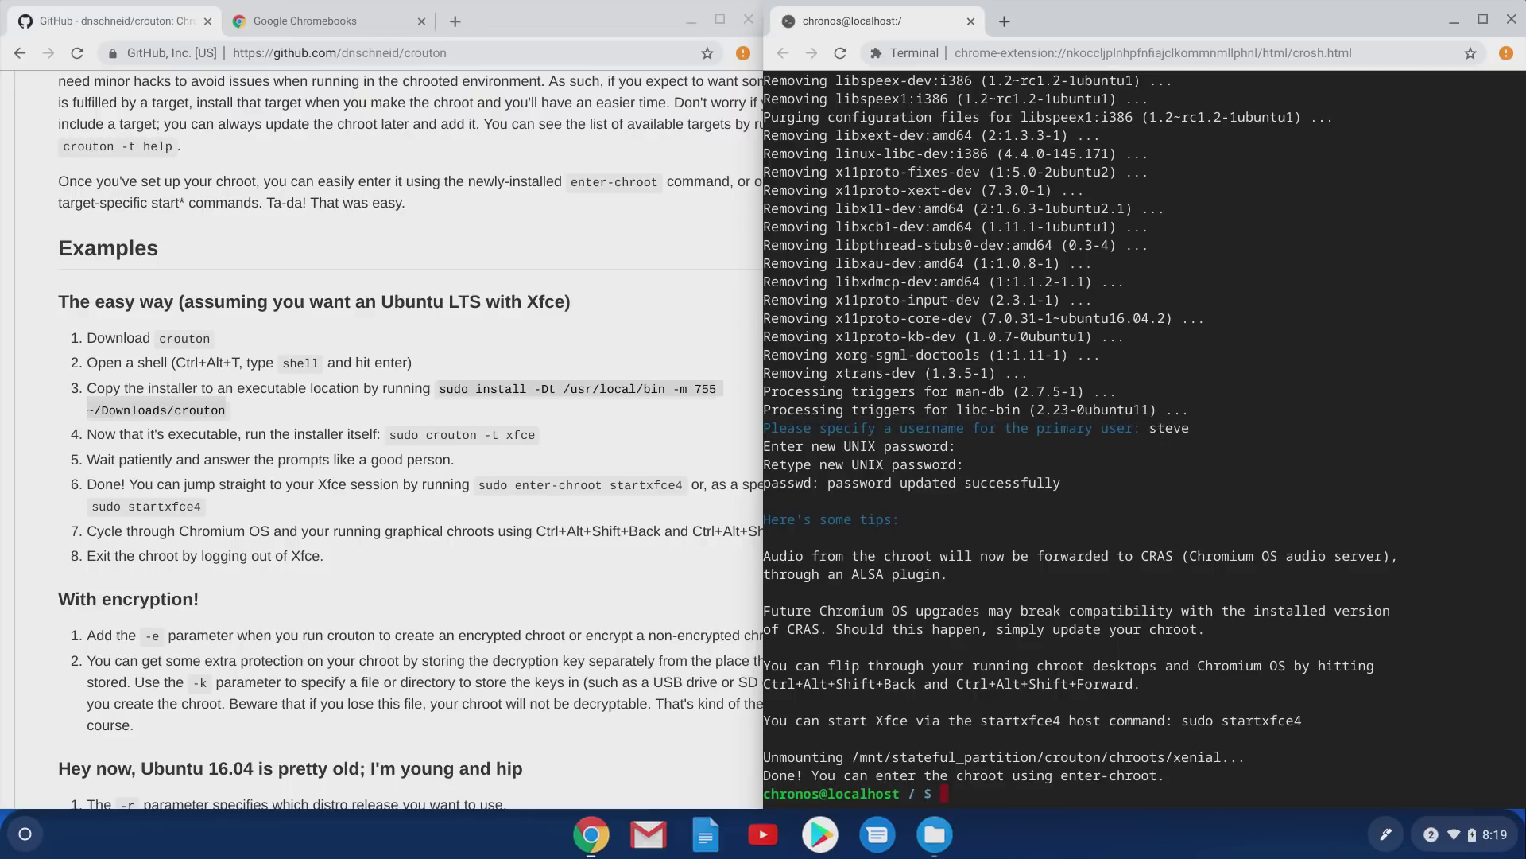
type("sudo startxfce4")
key("Return")
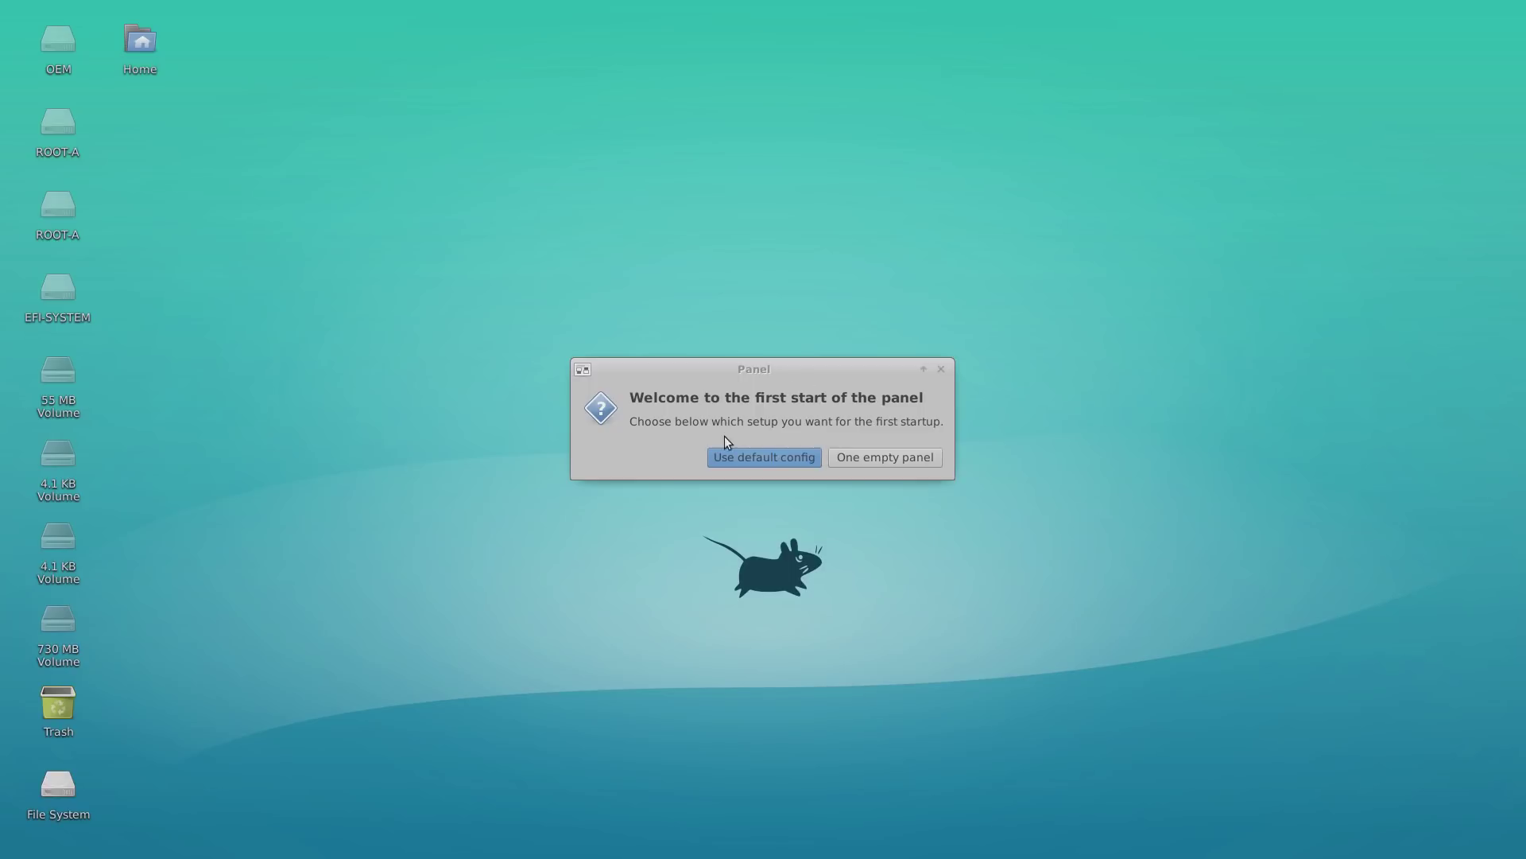
Apply the default panel config, open a Terminal, and enter 'sudo apt update'
left_click(788, 466)
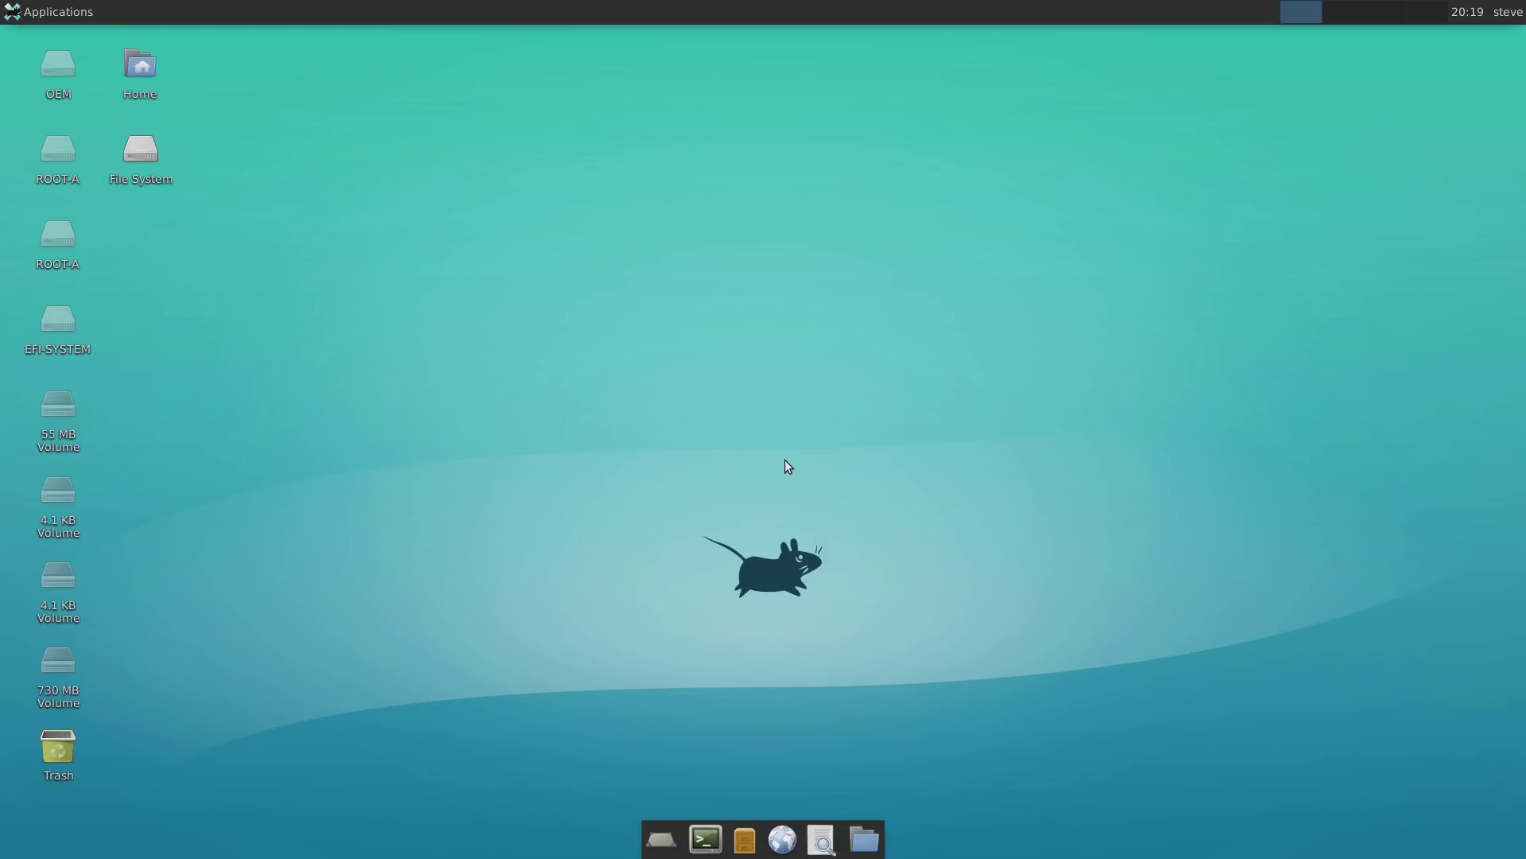
left_click(706, 840)
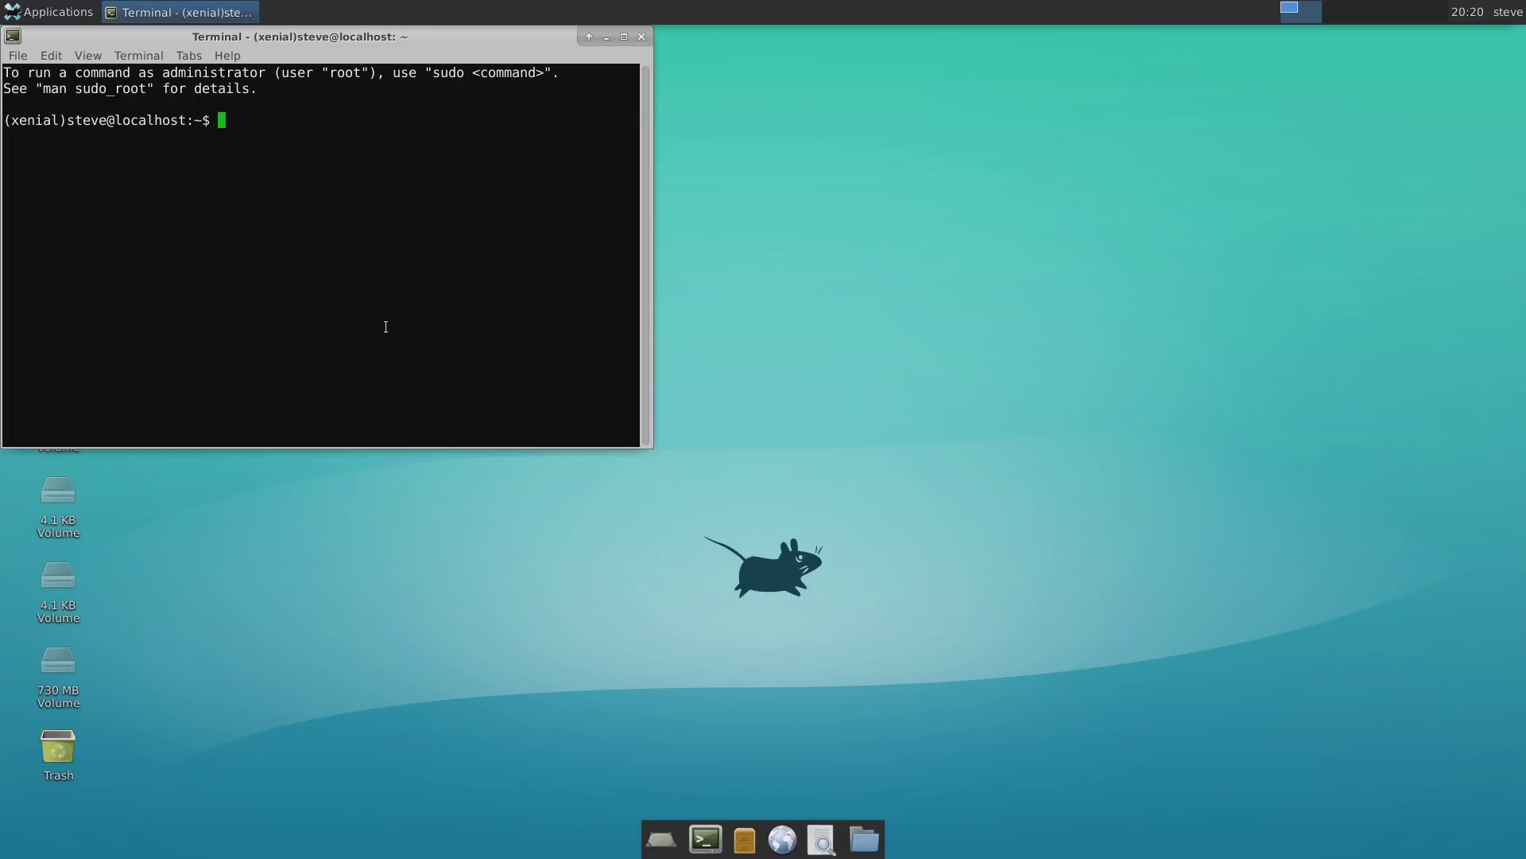
type("sudo ")
type("apt updat")
type("e")
Run 'sudo apt update' with the password, then 'sudo apt upgrade', and centre the terminal window
key("Return")
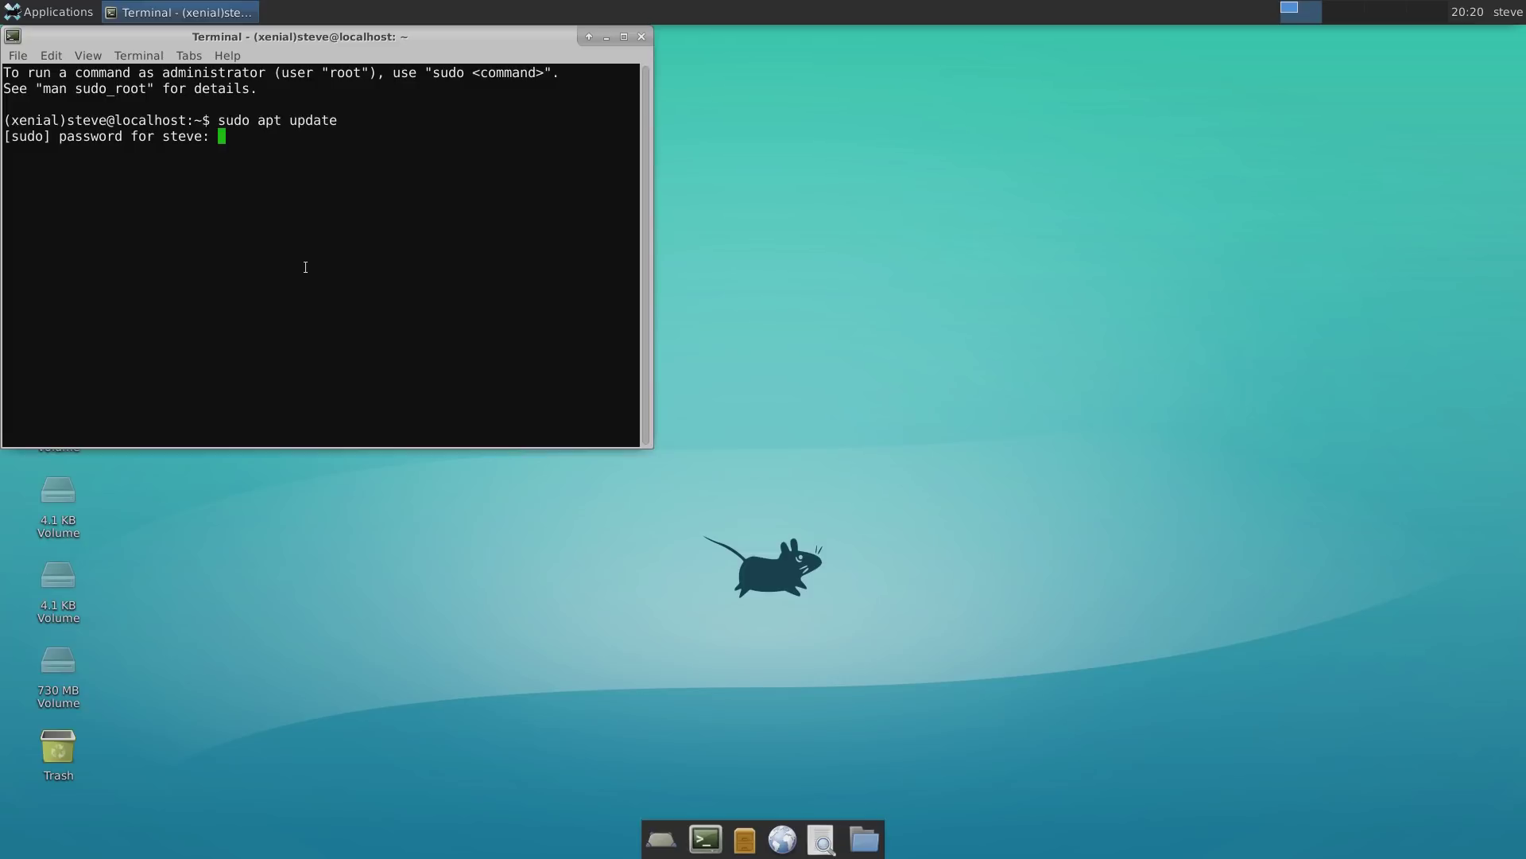
key("Return")
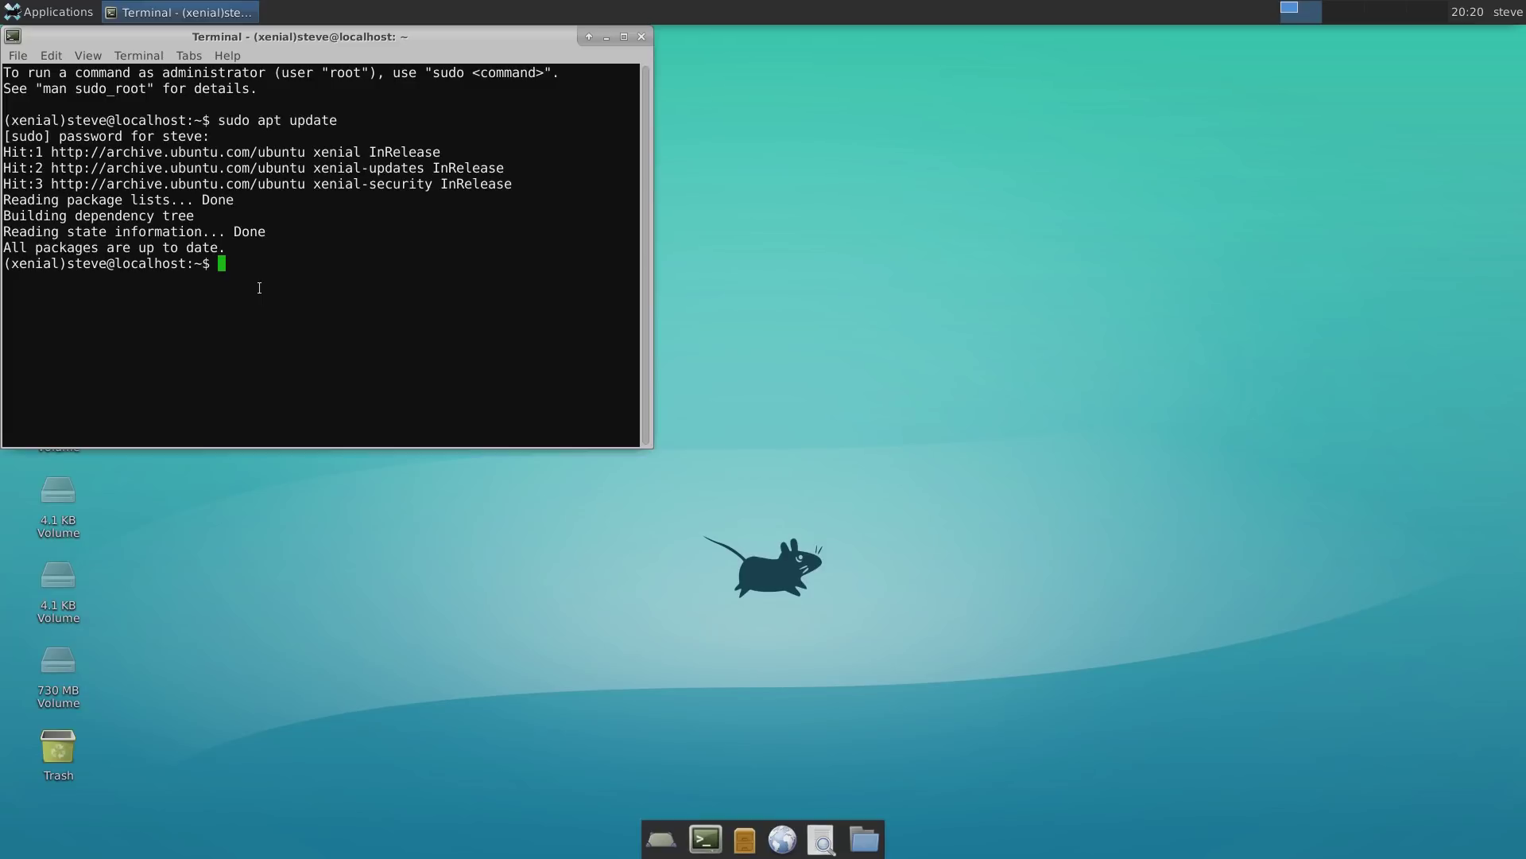
type("sudo apt upgrade")
key("Return")
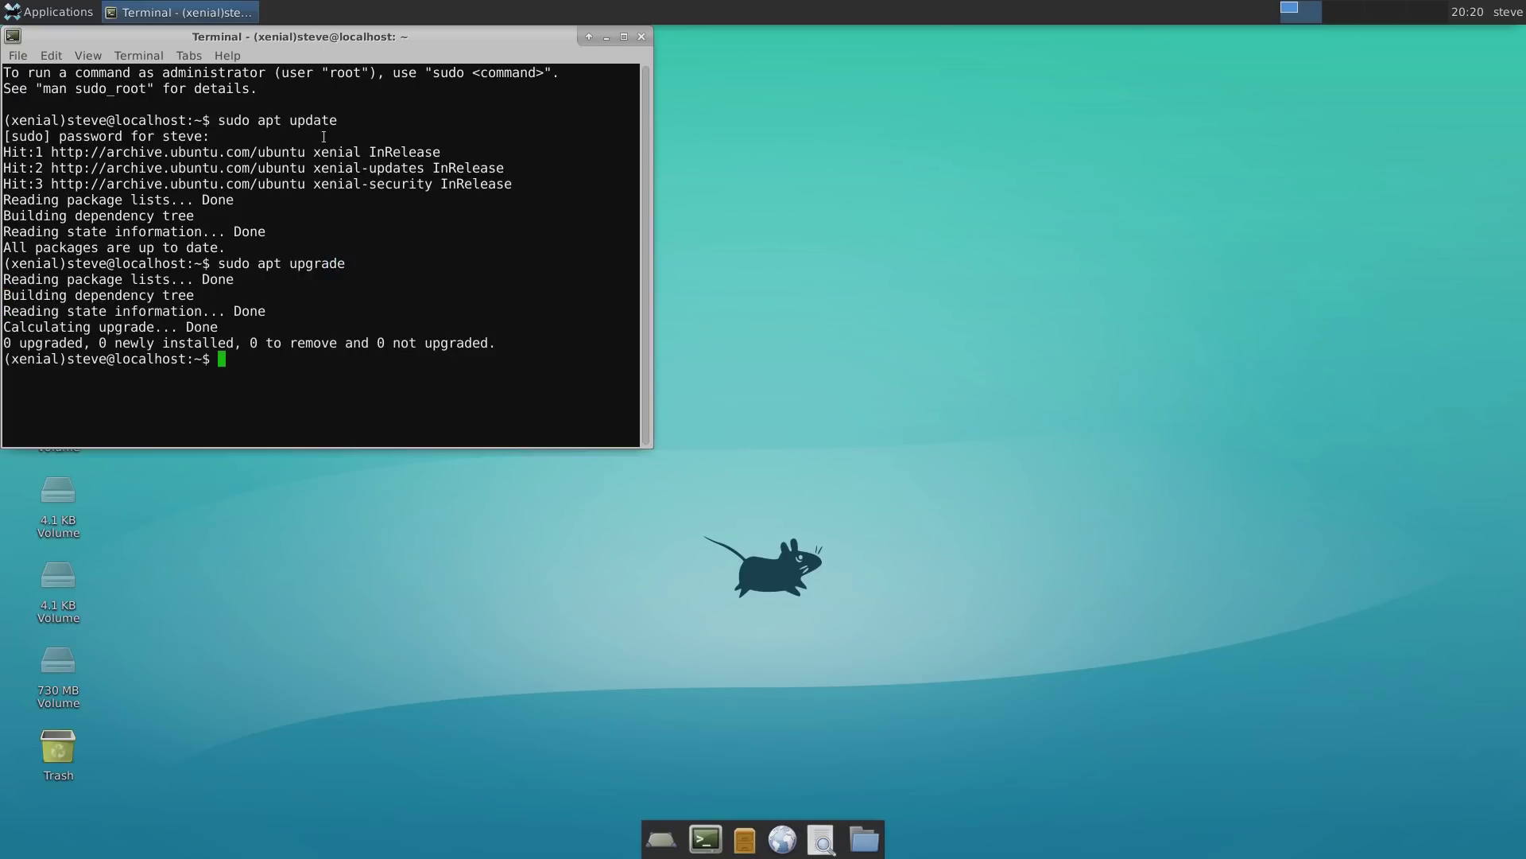
left_click_drag(373, 39, 761, 194)
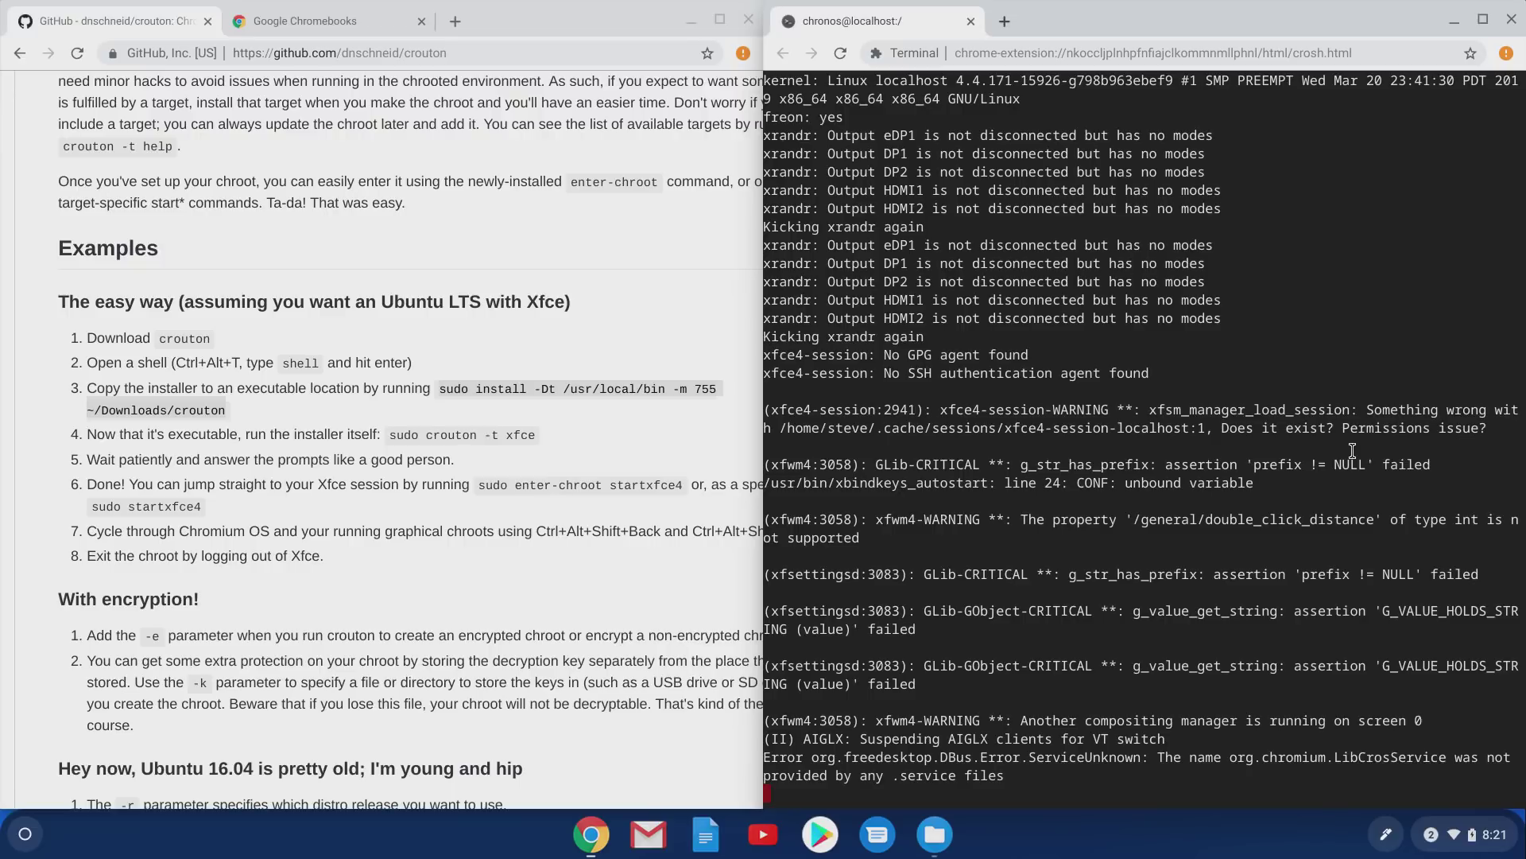
Return to Xfce, close the terminal with Alt+F4, and log out through the user menu
key("ctrl+alt+shift+XF86Forward")
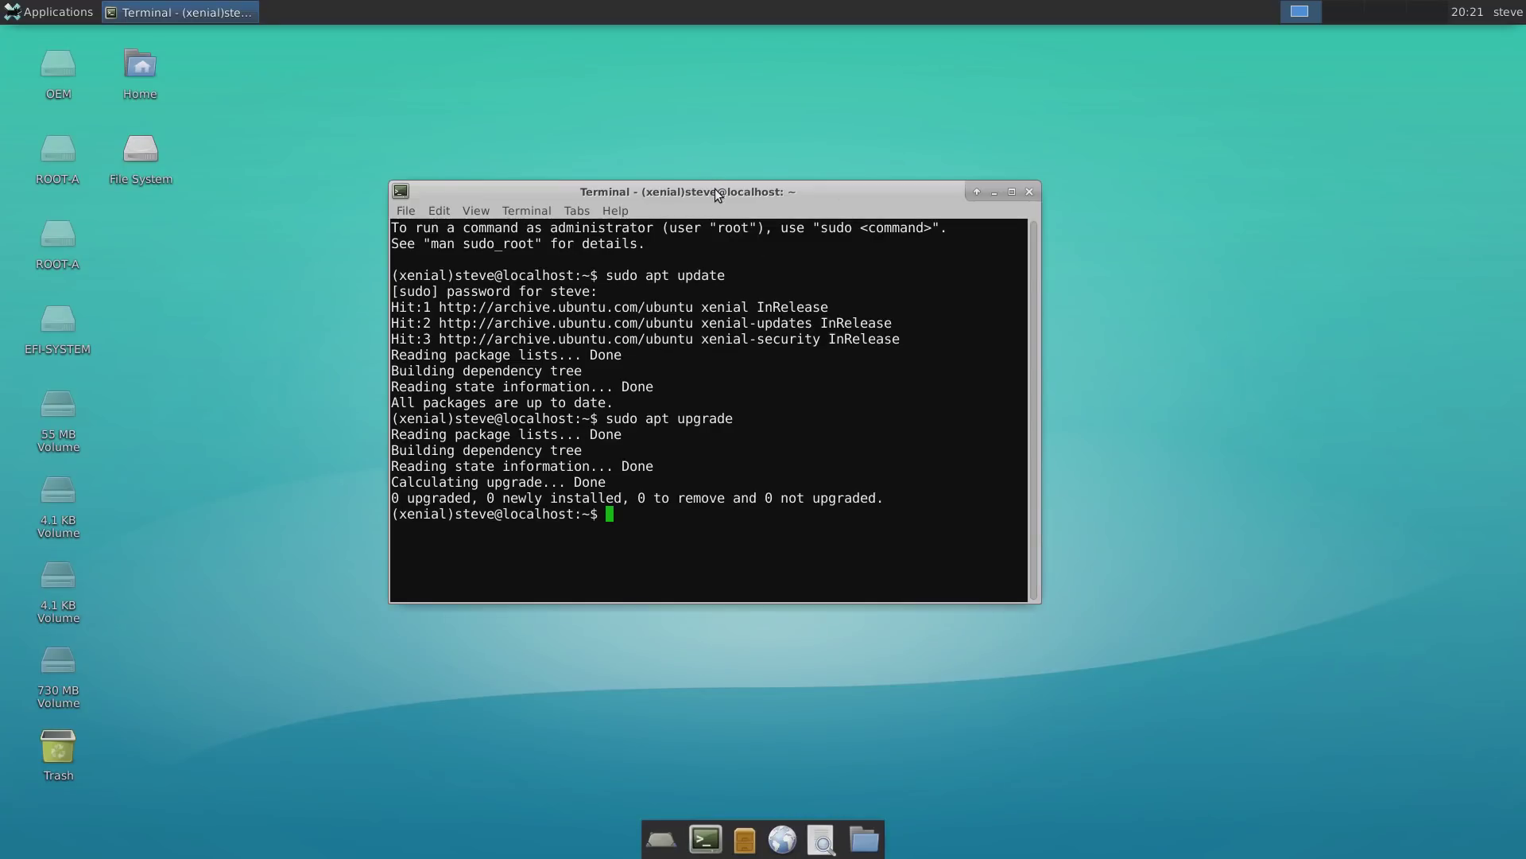
left_click_drag(714, 189, 887, 115)
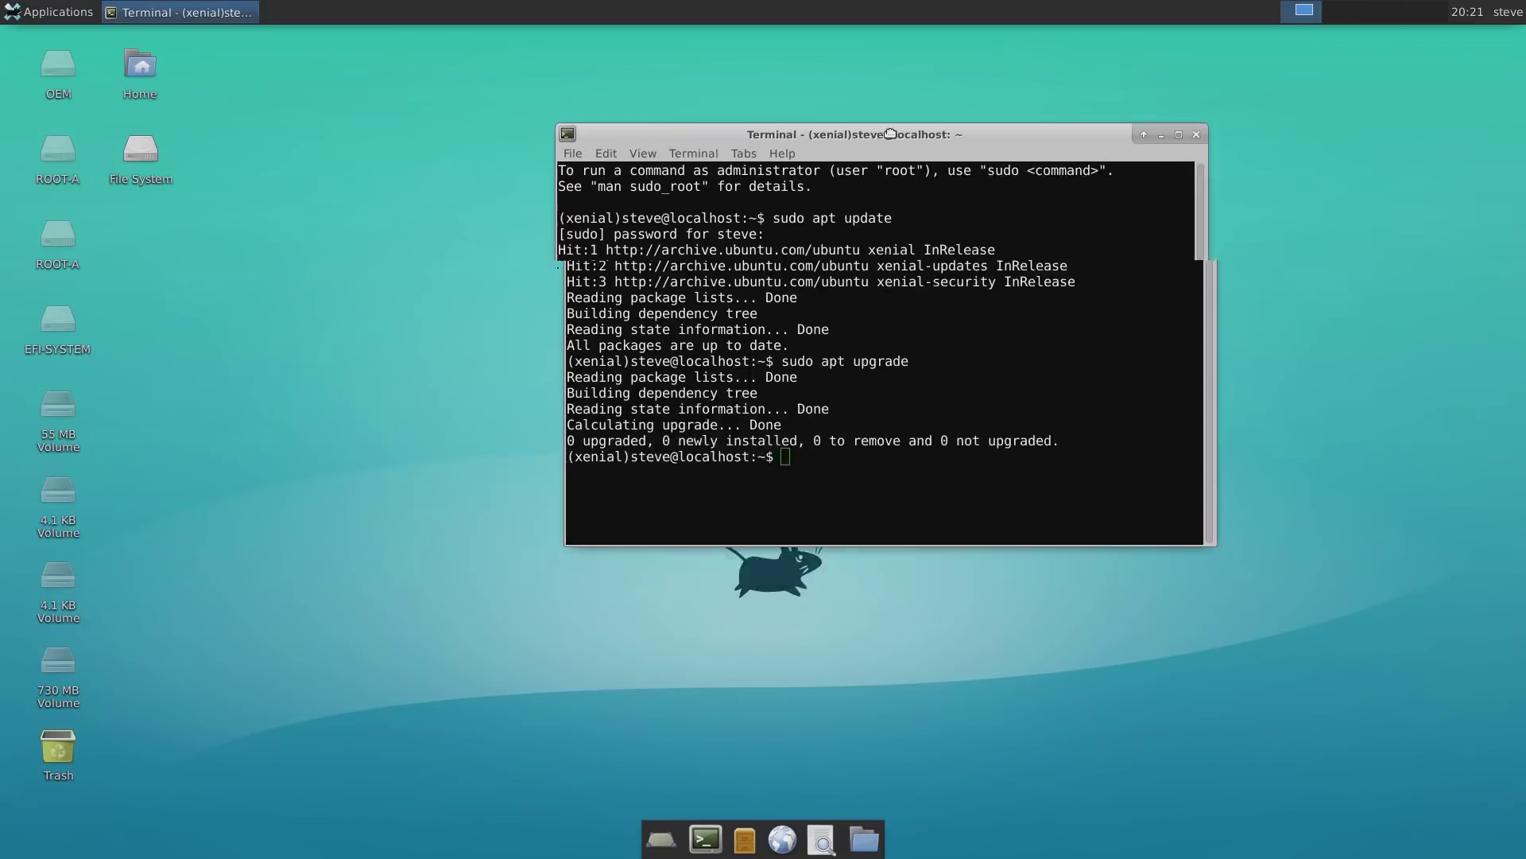
key("alt+F4")
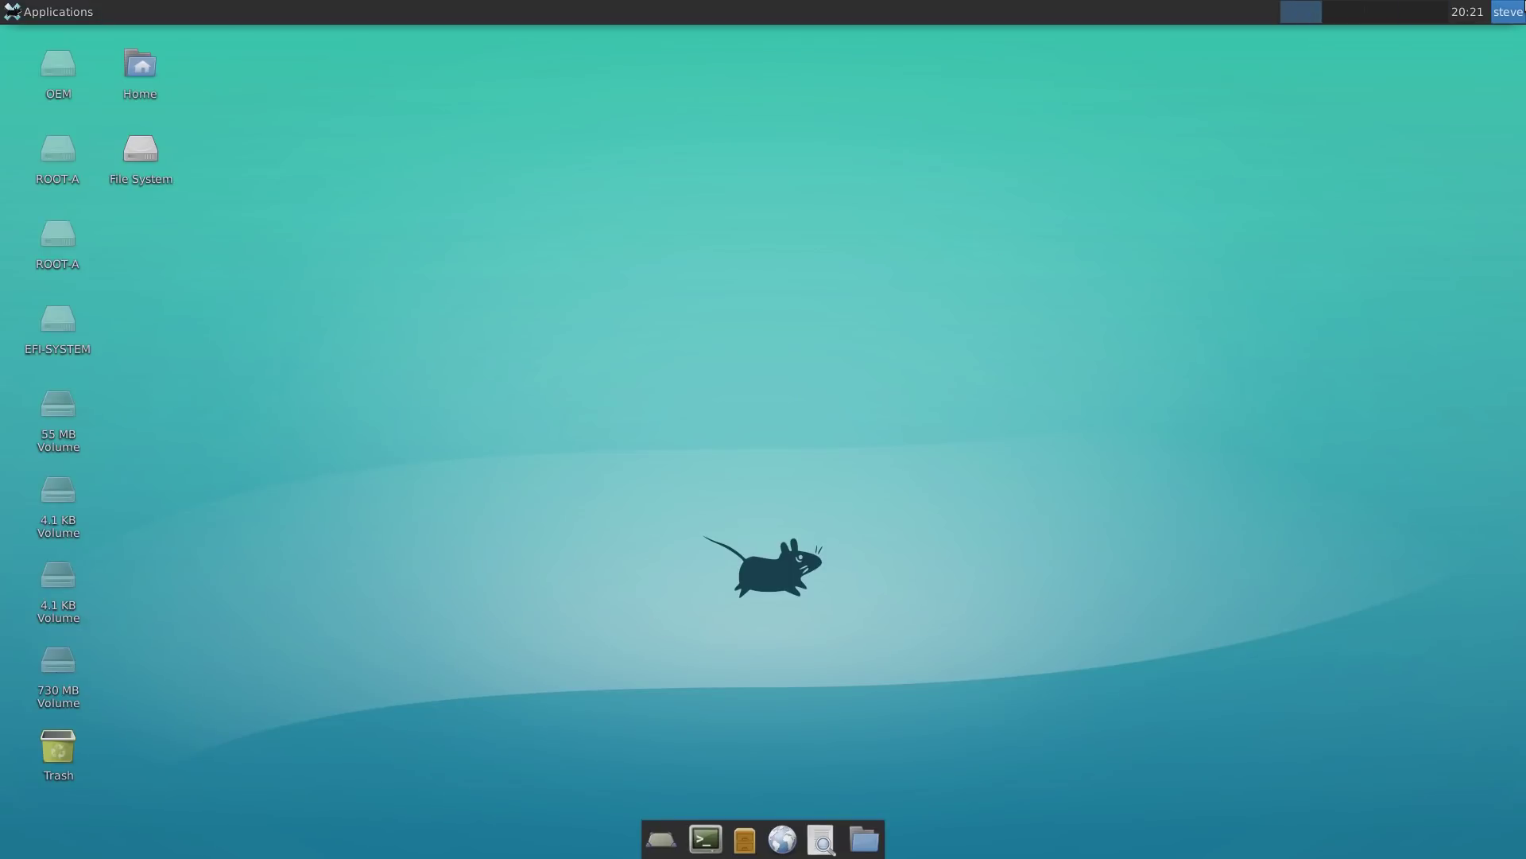
left_click(1509, 11)
left_click(1443, 124)
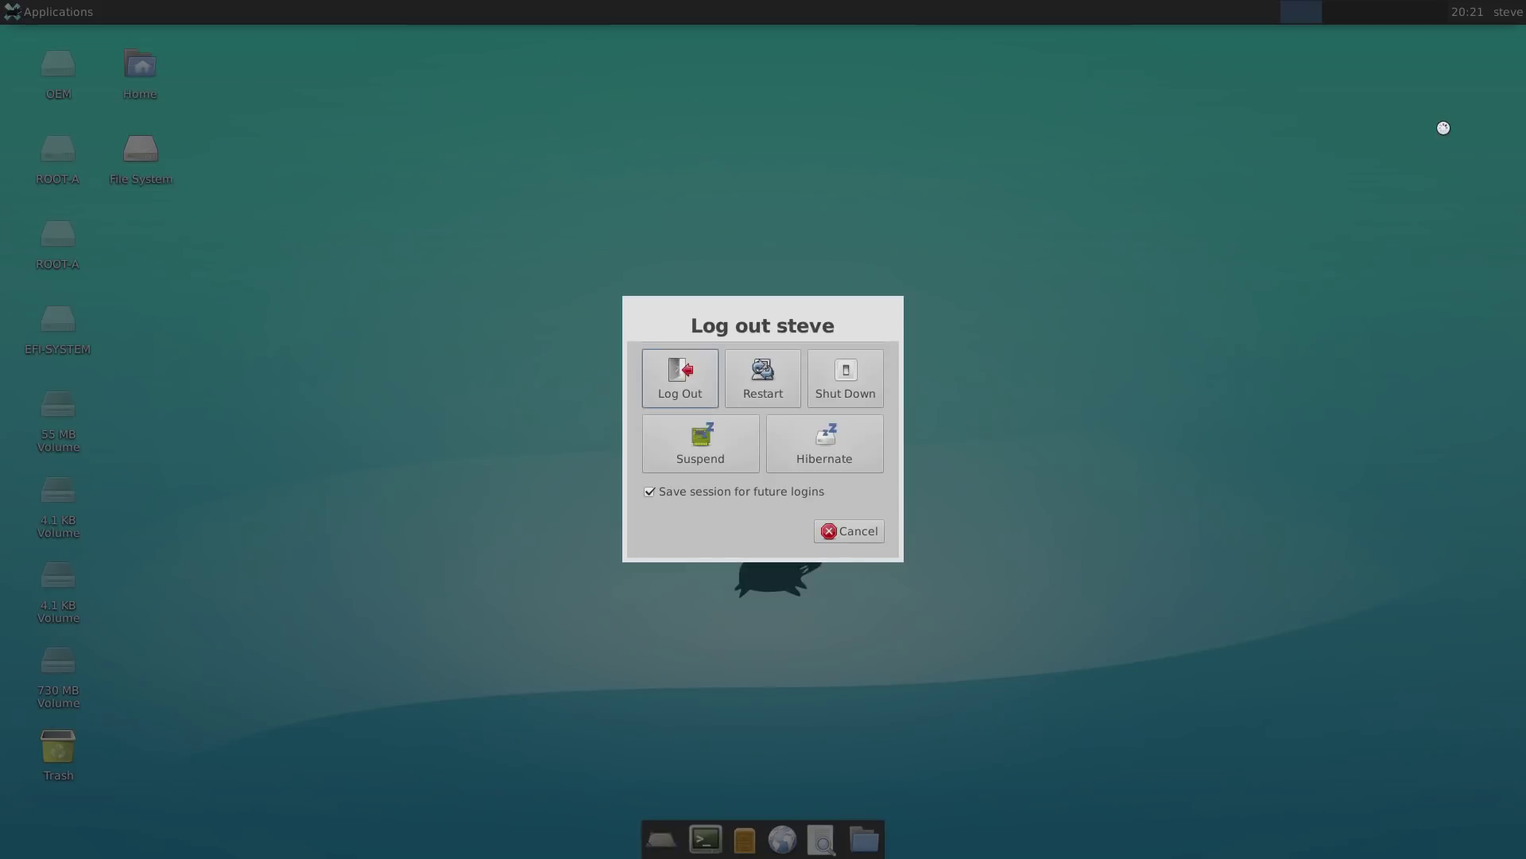
left_click(685, 396)
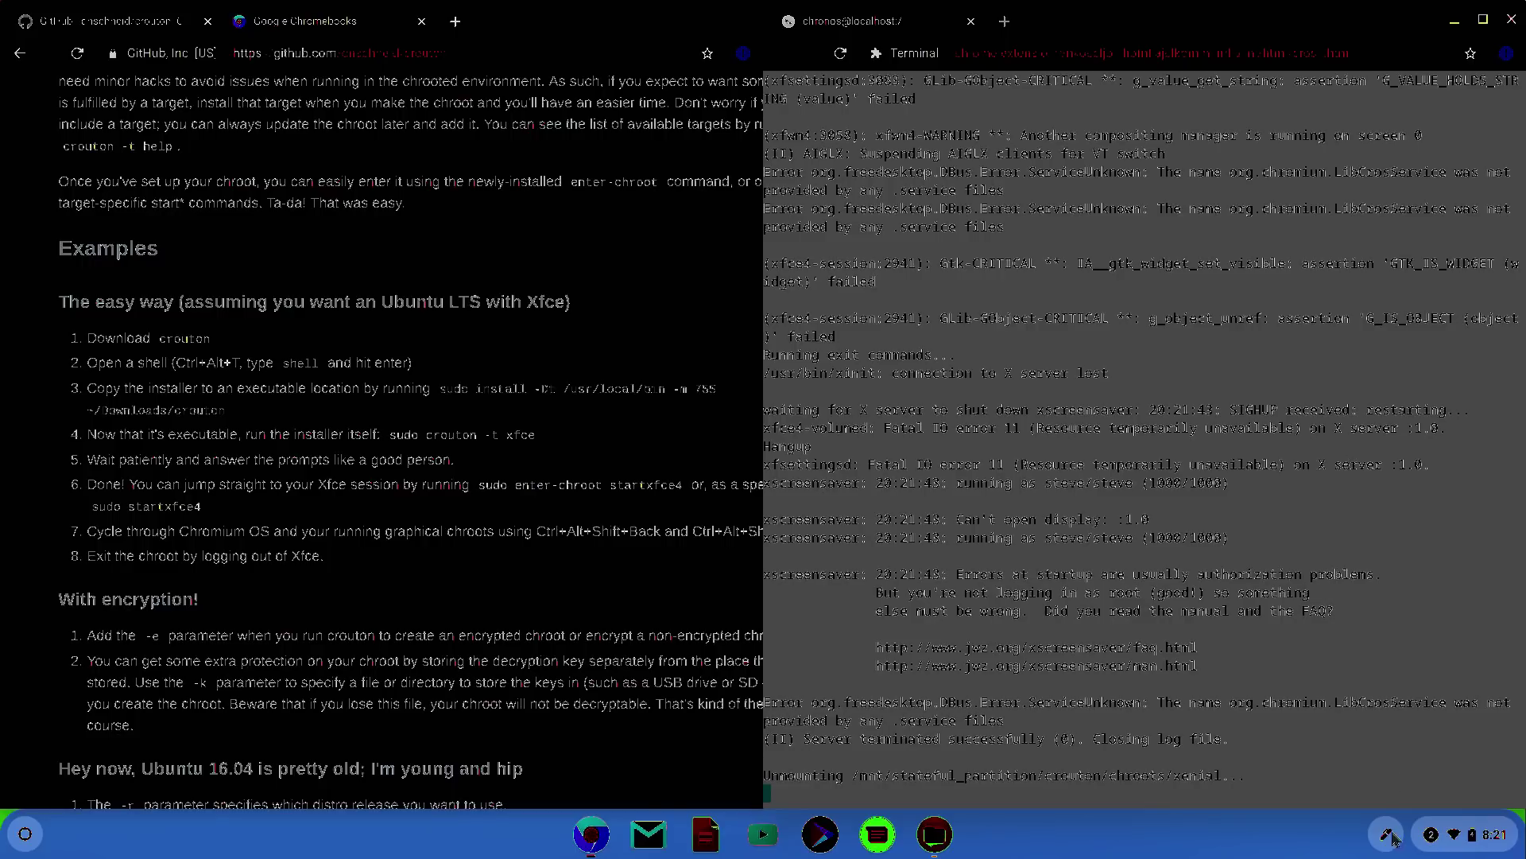
Open quick settings and switch Night Light on, then back off
left_click(1483, 848)
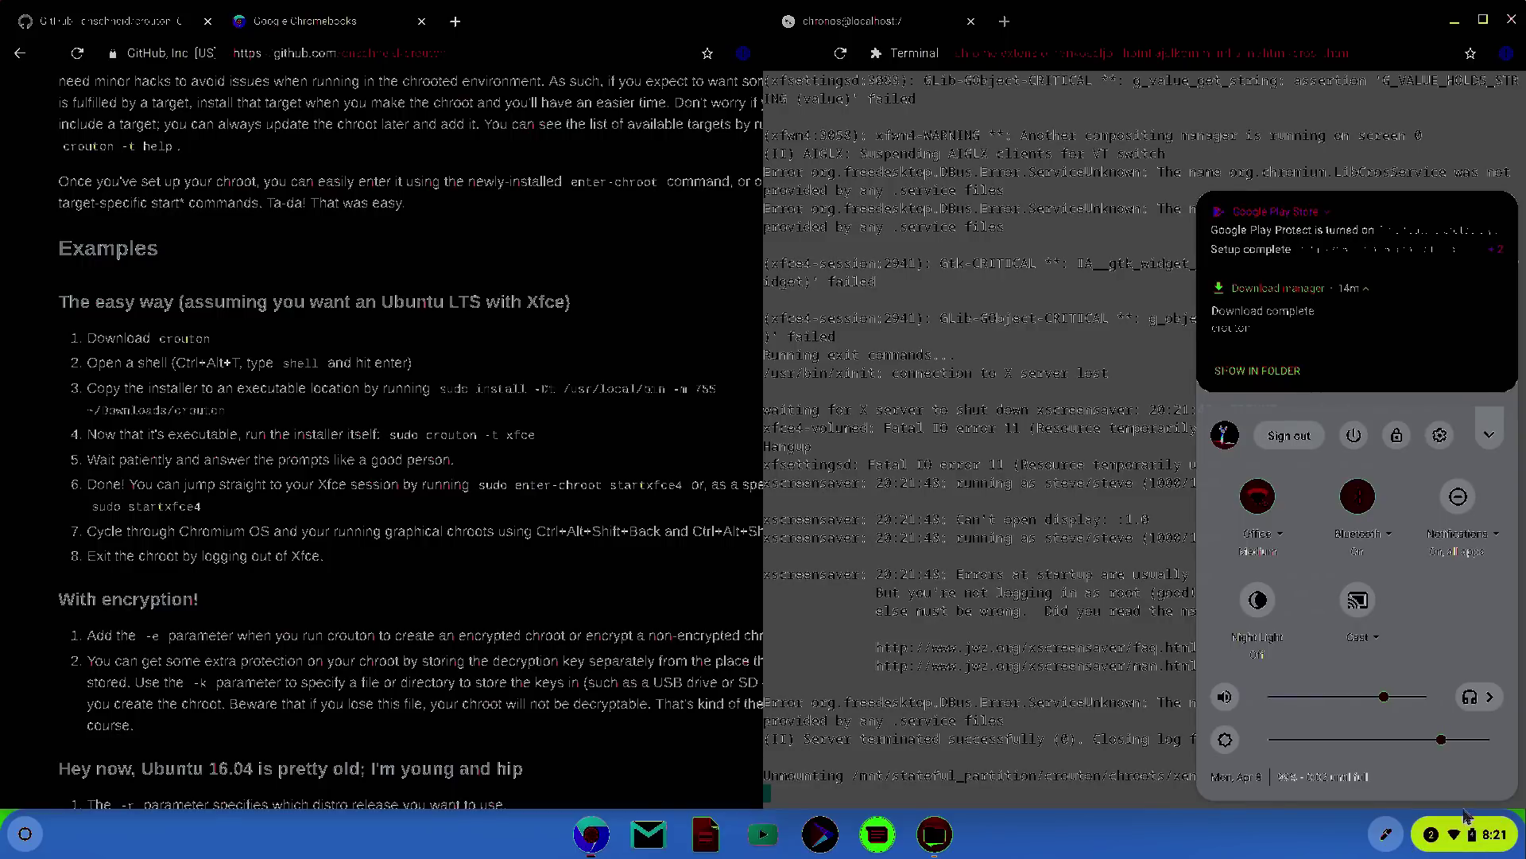
left_click(1260, 602)
left_click(1264, 608)
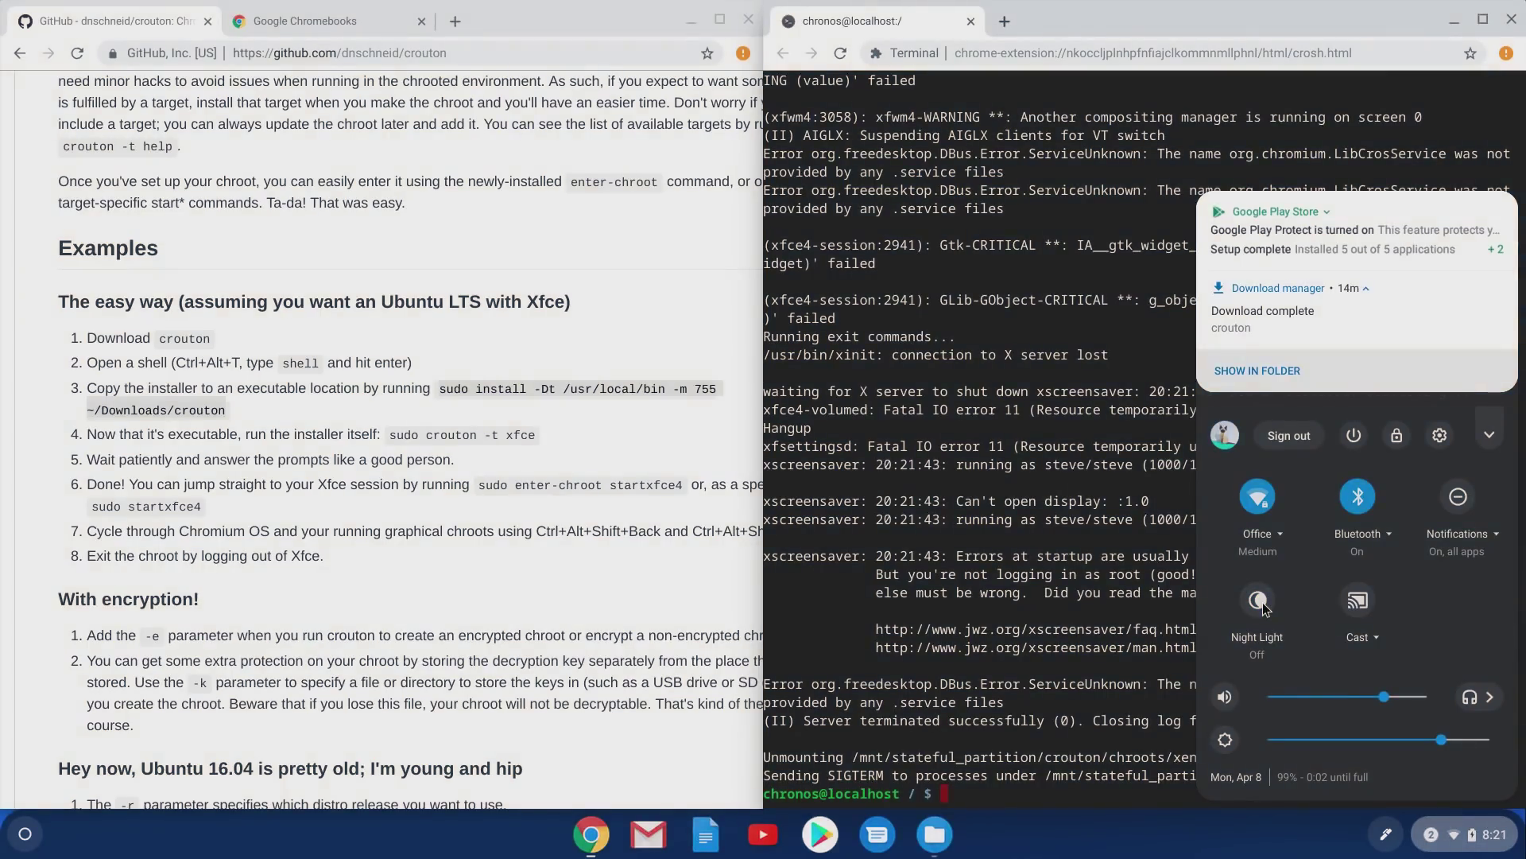